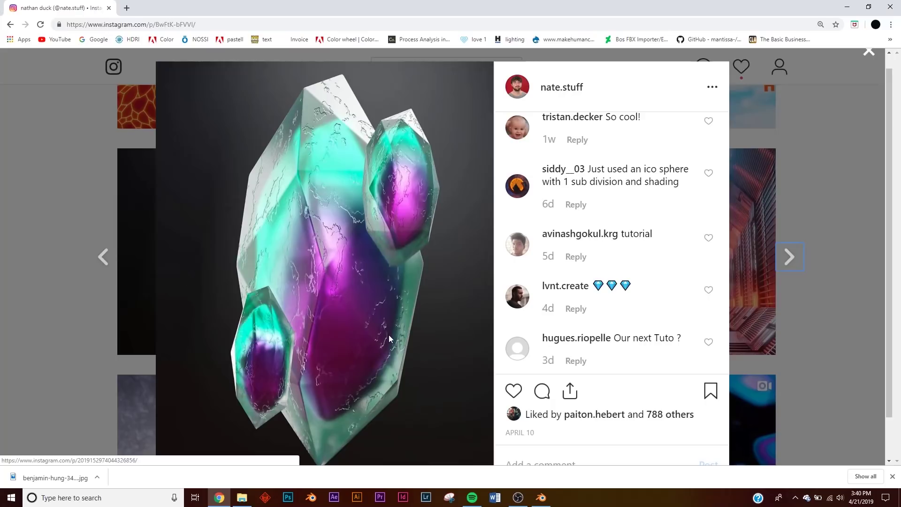
# Scroll through the crystal post's comments, then close the post overlay.
pyautogui.scroll(-1, 388, 334)
pyautogui.scroll(1, 388, 334)
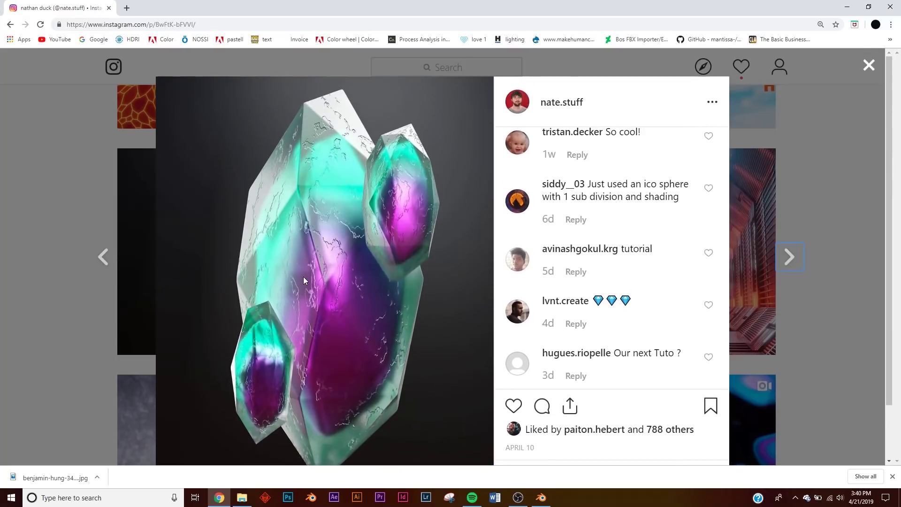
pyautogui.click(868, 66)
# Browse the artist's profile page back up to its header, then return to Blender.
pyautogui.scroll(10, 419, 152)
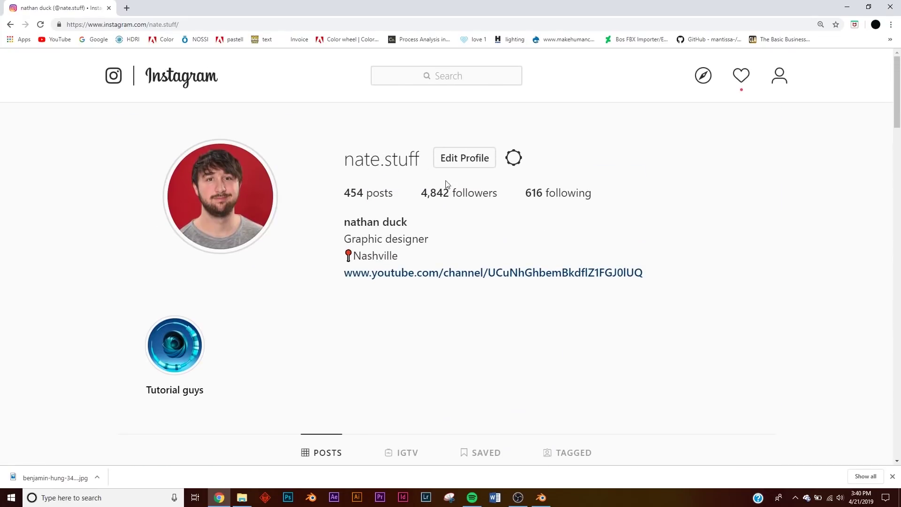
pyautogui.scroll(-12, 446, 184)
pyautogui.scroll(10, 377, 224)
pyautogui.click(848, 7)
# Add an icosphere and stretch it to 1.86 along Z.
pyautogui.hotkey('shift', 'a')
pyautogui.moveTo(364, 190)
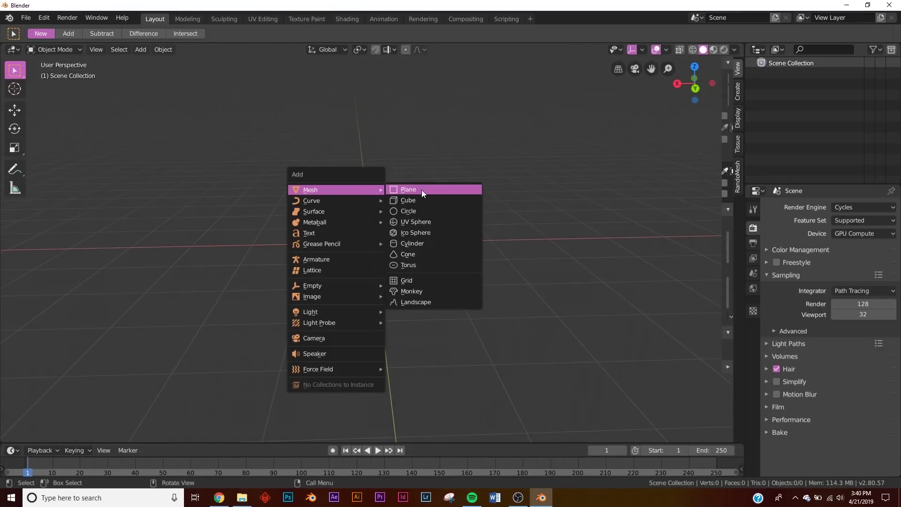
pyautogui.click(419, 234)
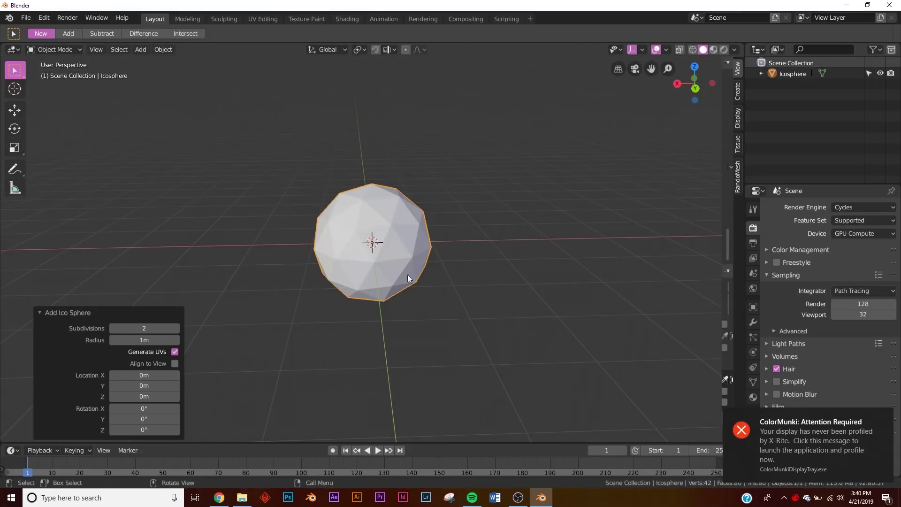
pyautogui.click(753, 307)
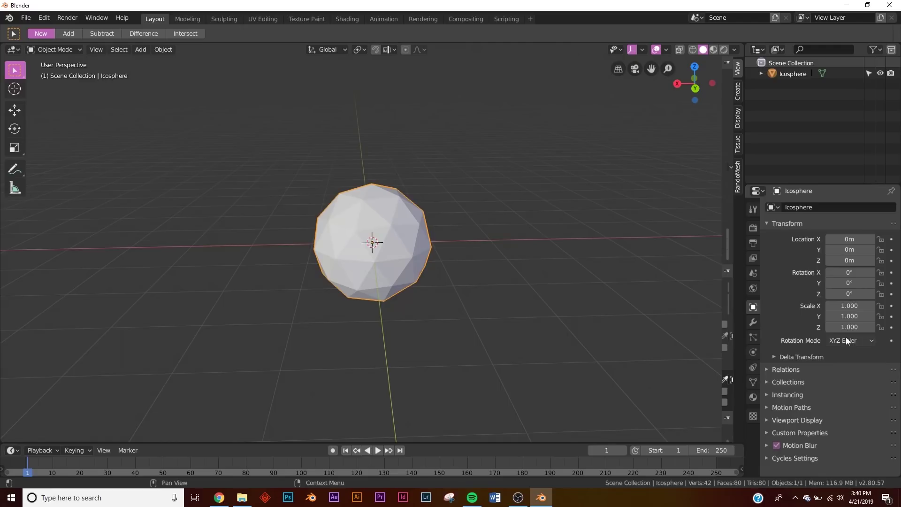
pyautogui.moveTo(849, 327); pyautogui.dragTo(889, 326)
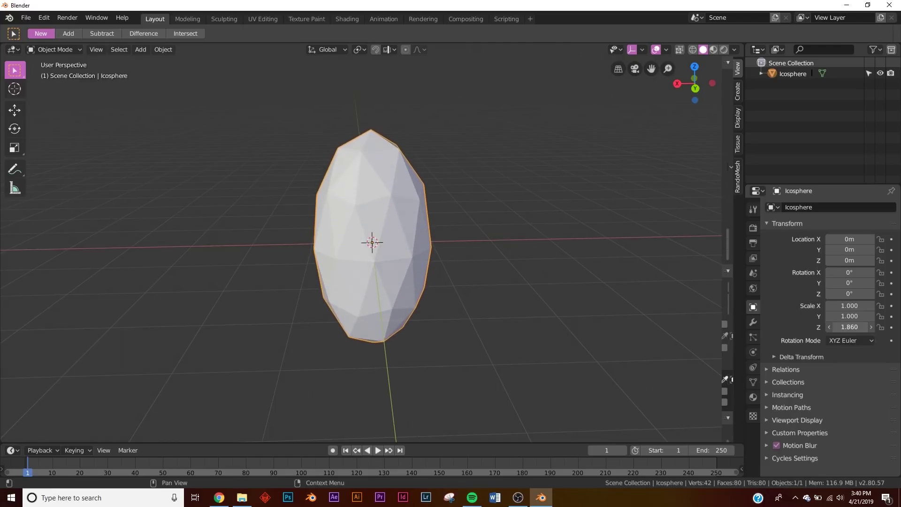
# Add a Decimate modifier and tune its ratio to about 0.47 for a coarse 36-face crystal.
pyautogui.click(753, 322)
pyautogui.click(807, 209)
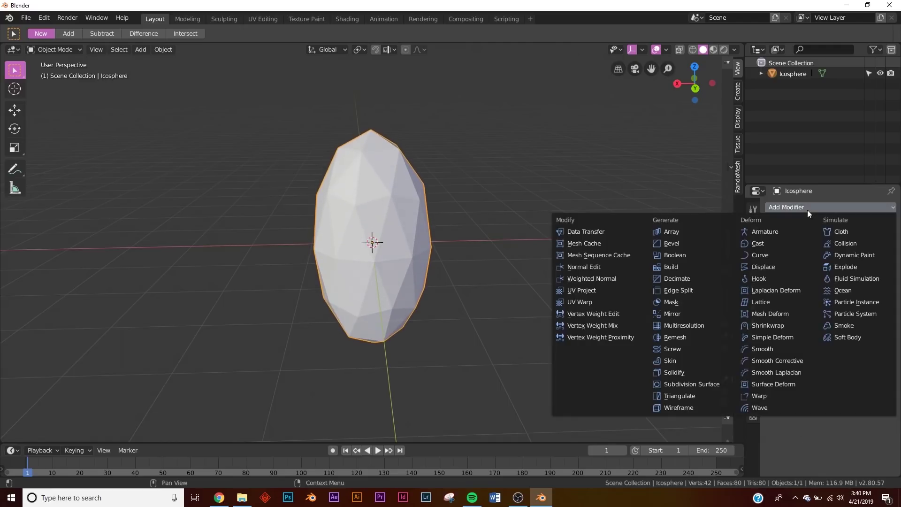
pyautogui.click(699, 280)
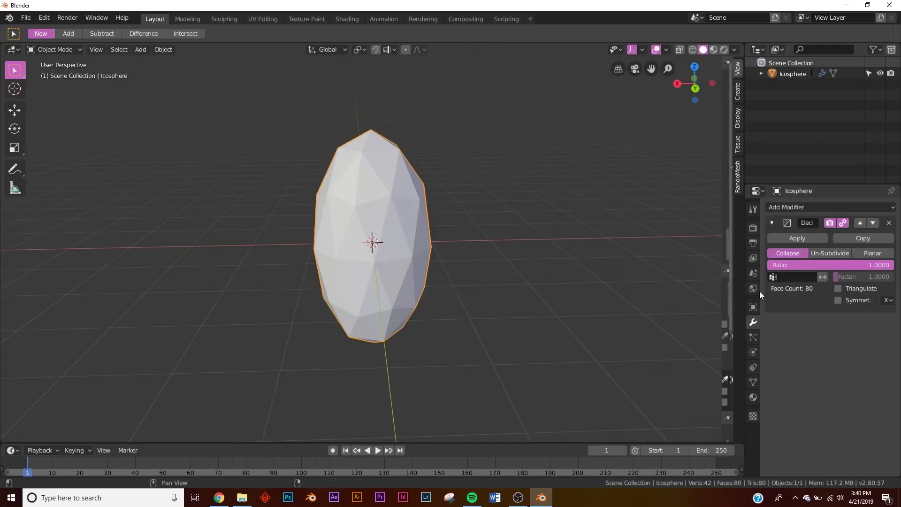
pyautogui.moveTo(871, 265); pyautogui.dragTo(756, 271)
pyautogui.moveTo(680, 263); pyautogui.dragTo(511, 244, button='middle')
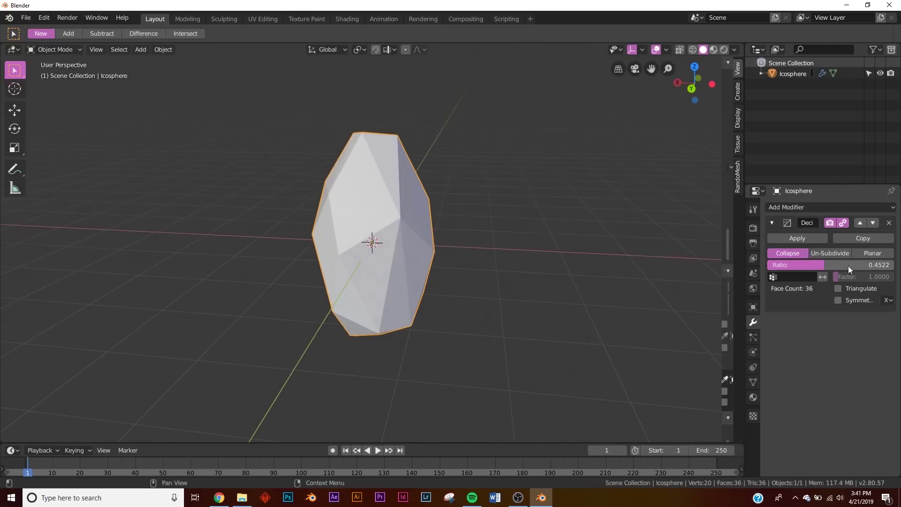
pyautogui.moveTo(848, 267)
pyautogui.mouseDown()
pyautogui.moveTo(800, 265)
pyautogui.moveTo(861, 265)
pyautogui.moveTo(820, 265)
pyautogui.moveTo(844, 265)
pyautogui.moveTo(835, 265)
pyautogui.mouseUp()
pyautogui.moveTo(348, 261); pyautogui.dragTo(493, 295, button='middle')
pyautogui.moveTo(833, 271); pyautogui.dragTo(827, 271)
# Add an area light, raise it to 2.4 m above the crystal and scale it to 4.477.
pyautogui.hotkey('shift', 'a')
pyautogui.moveTo(443, 338)
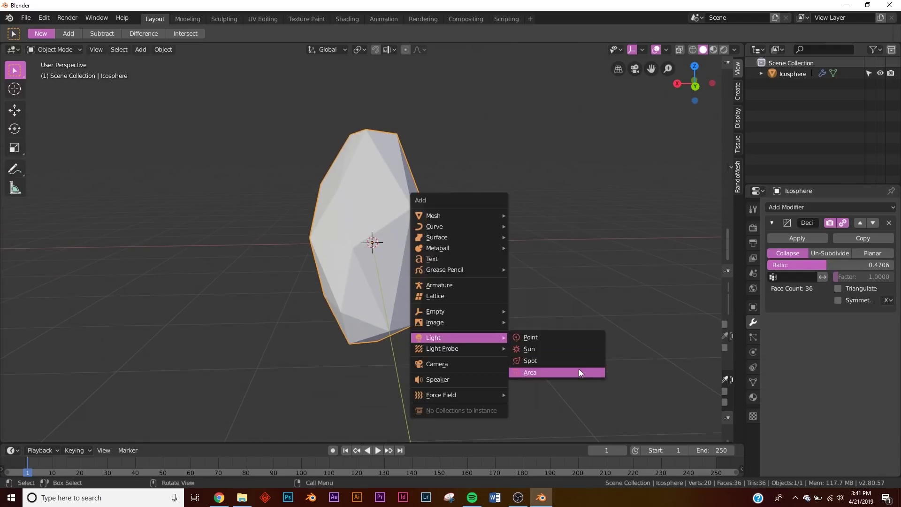
pyautogui.click(579, 369)
pyautogui.click(14, 109)
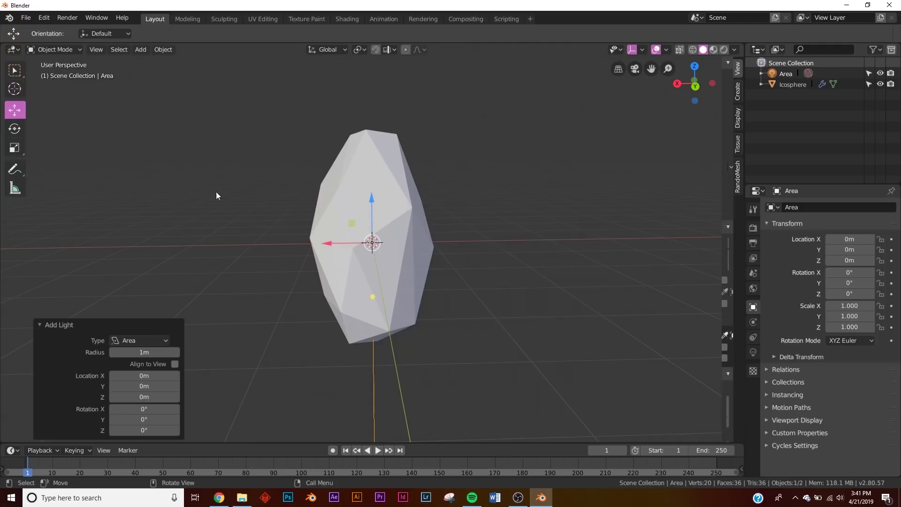
pyautogui.scroll(-3, 377, 213)
pyautogui.moveTo(377, 213); pyautogui.dragTo(371, 162)
pyautogui.press('s')
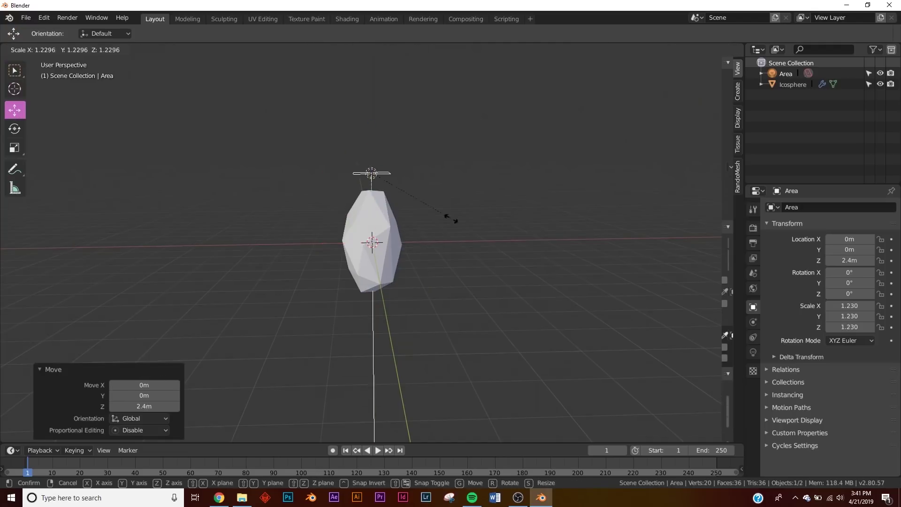
pyautogui.click(540, 239)
# Set the area light's Strength to 1000.
pyautogui.click(753, 352)
pyautogui.doubleClick(849, 398)
pyautogui.write('1000')
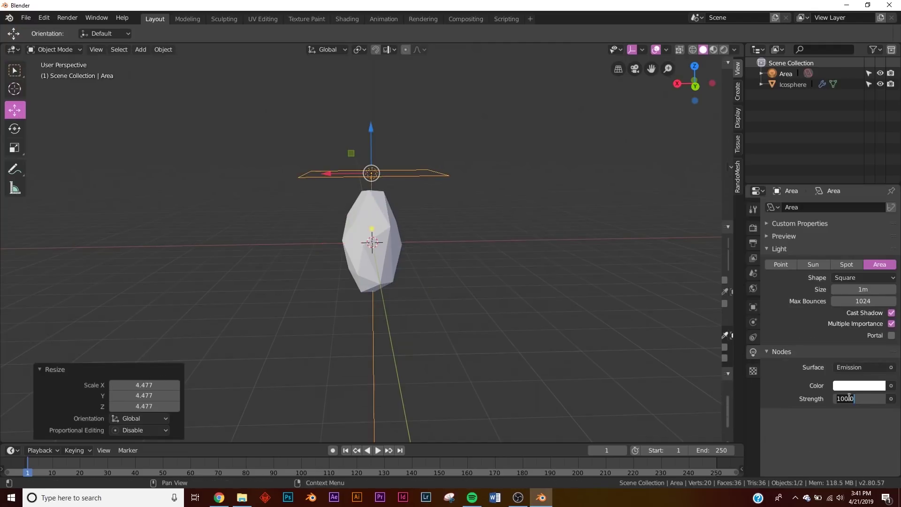
pyautogui.scroll(5, 642, 294)
pyautogui.scroll(-1, 559, 281)
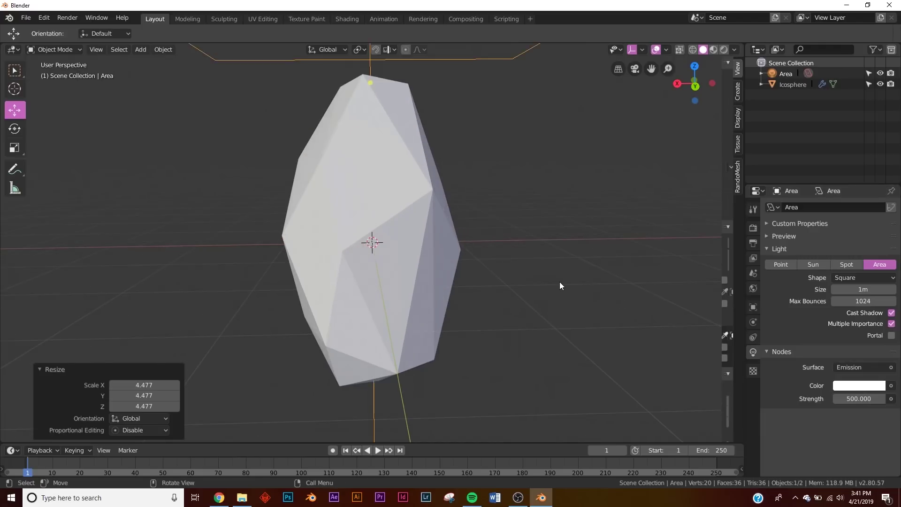
# Give the icosphere a new material with Transmission 1.0 and Roughness 0.43.
pyautogui.click(388, 123)
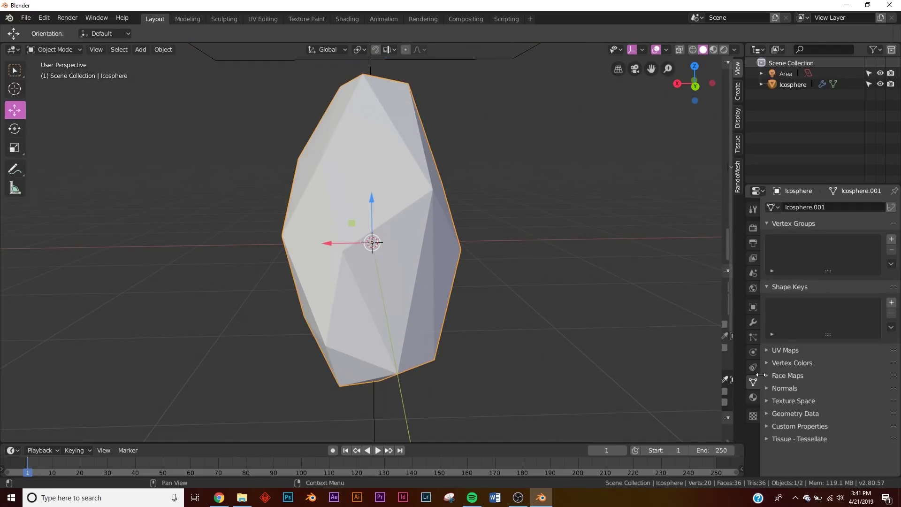
pyautogui.click(752, 397)
pyautogui.click(809, 239)
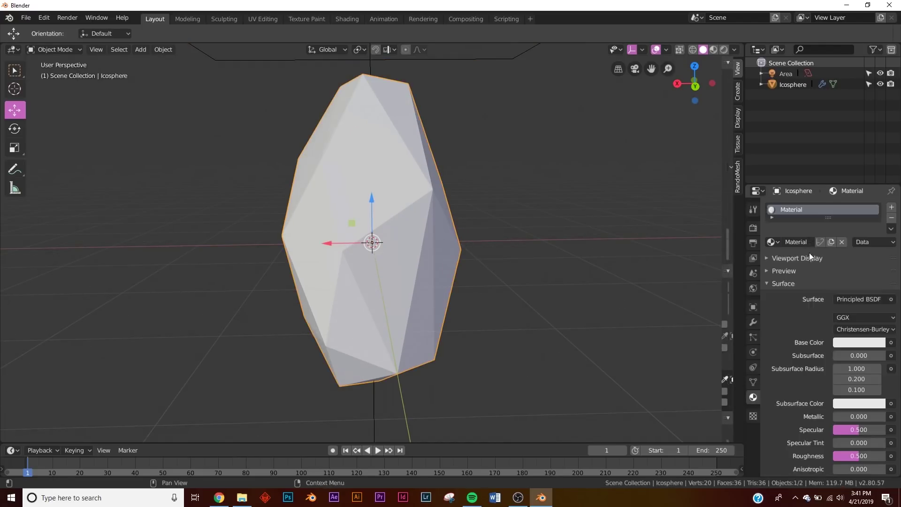
pyautogui.scroll(-8, 827, 422)
pyautogui.scroll(-3, 827, 422)
pyautogui.scroll(1, 862, 412)
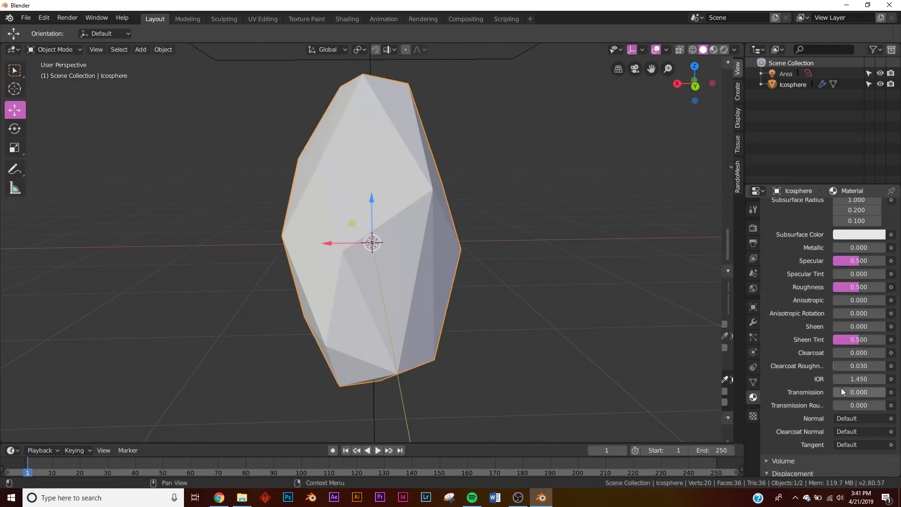
pyautogui.moveTo(866, 391); pyautogui.dragTo(899, 392)
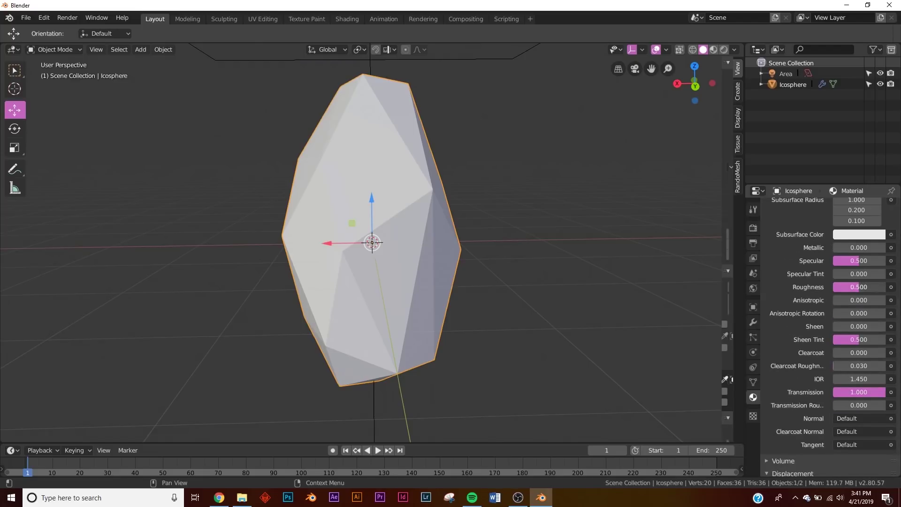
# Preview the glass crystal in rendered shading, compare with the reference post, then return to solid shading.
pyautogui.press('z')
pyautogui.click(521, 206)
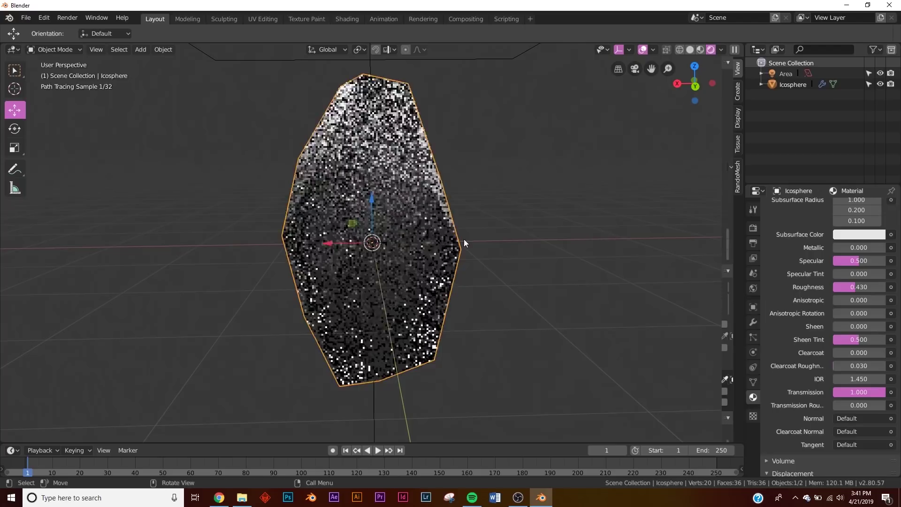
pyautogui.click(510, 169)
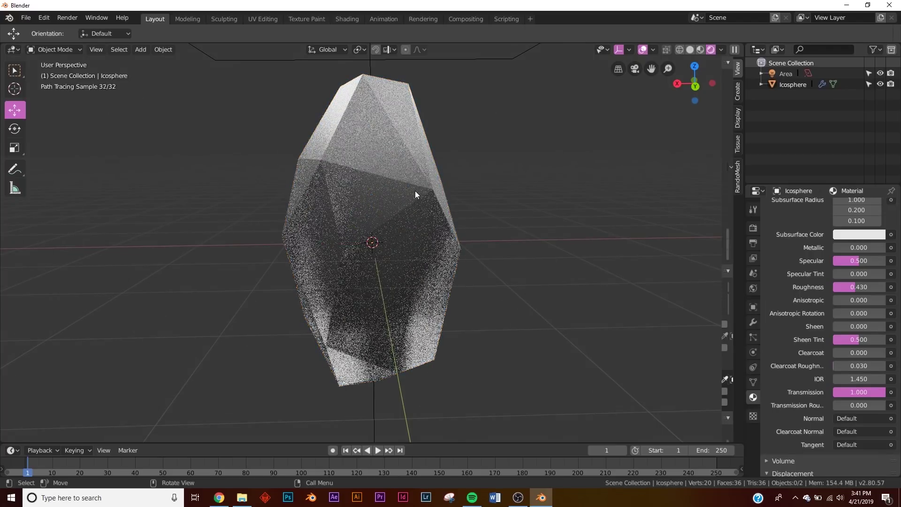
pyautogui.click(219, 497)
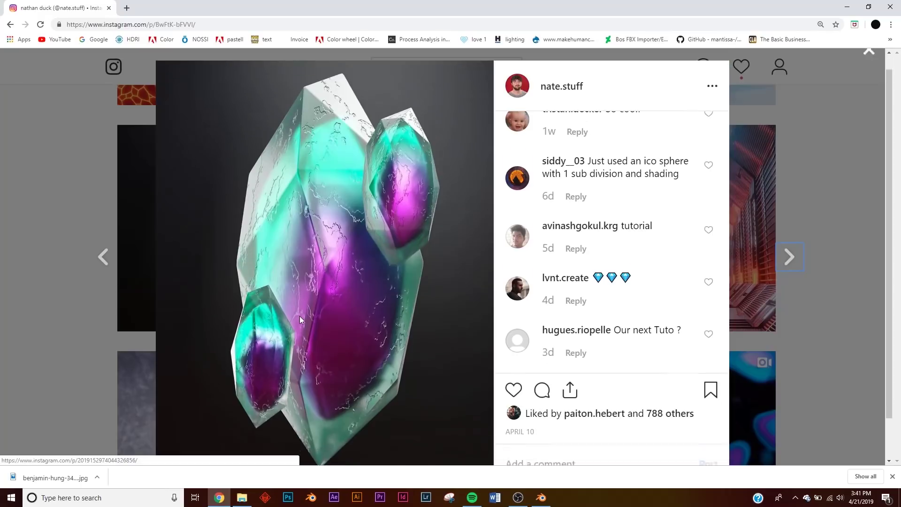
pyautogui.scroll(-1, 277, 191)
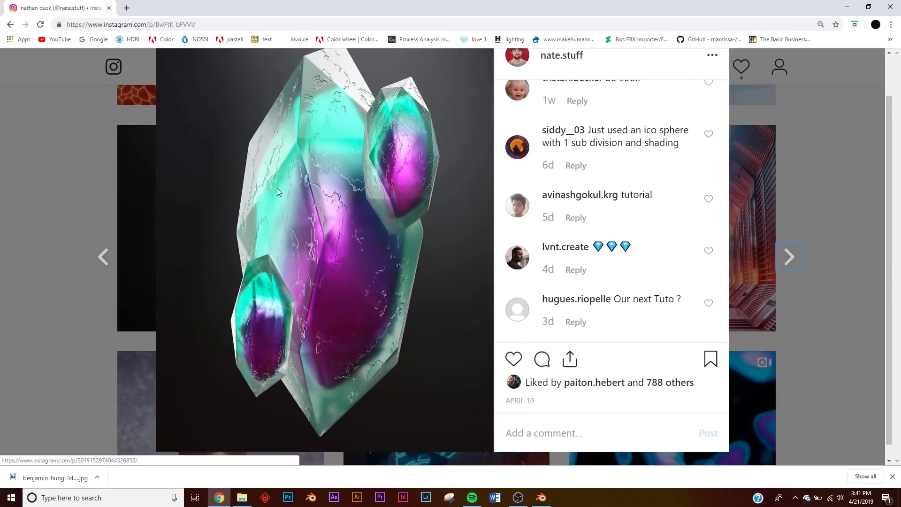
pyautogui.click(845, 8)
pyautogui.press('z')
pyautogui.click(403, 174)
# In wireframe view, duplicate the icosphere in place and shrink the copy to 0.859 scale.
pyautogui.click(359, 134)
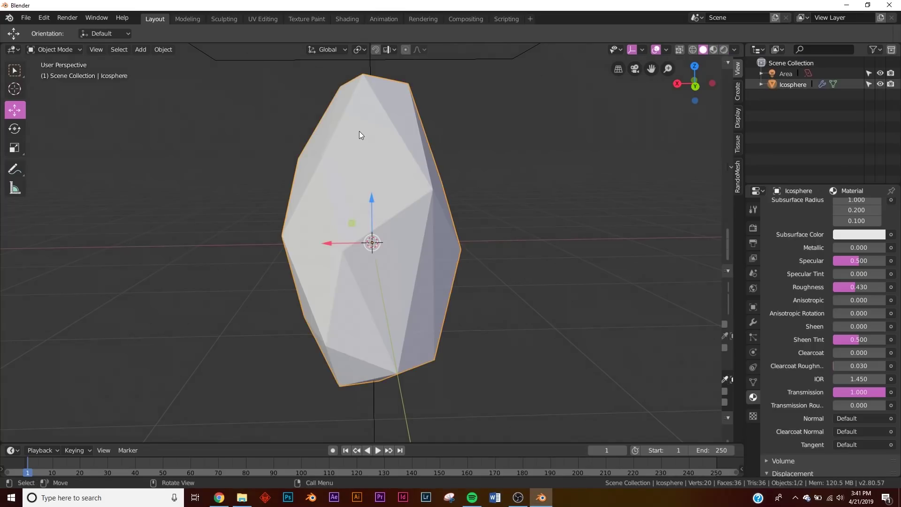
pyautogui.press('z')
pyautogui.click(349, 169)
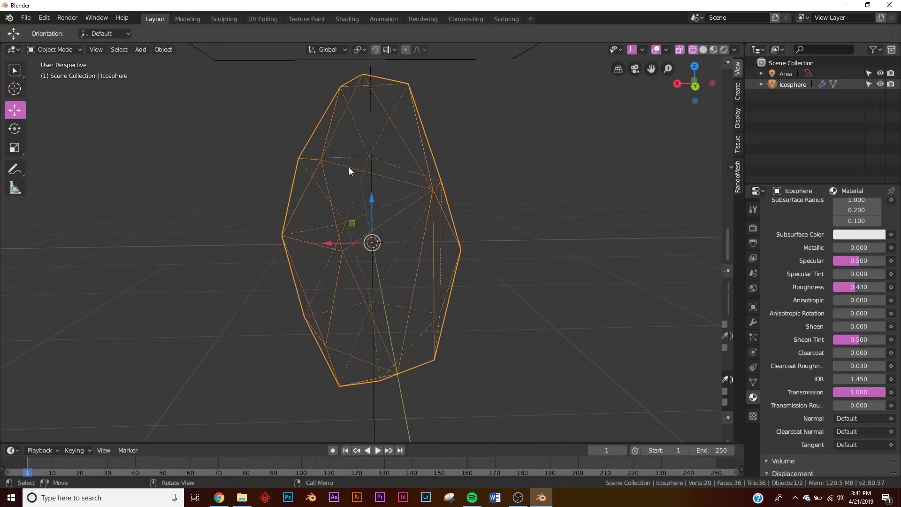
pyautogui.hotkey('shift', 'd')
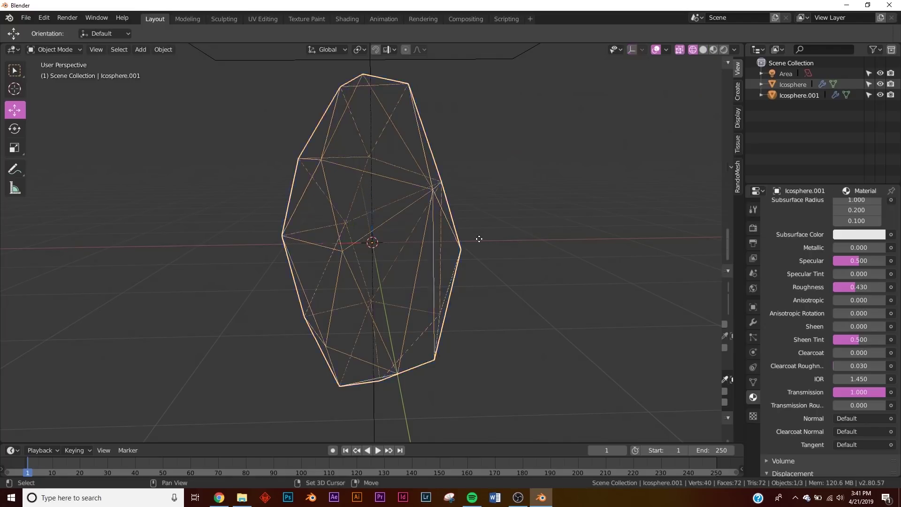
pyautogui.rightClick(554, 232)
pyautogui.press('s')
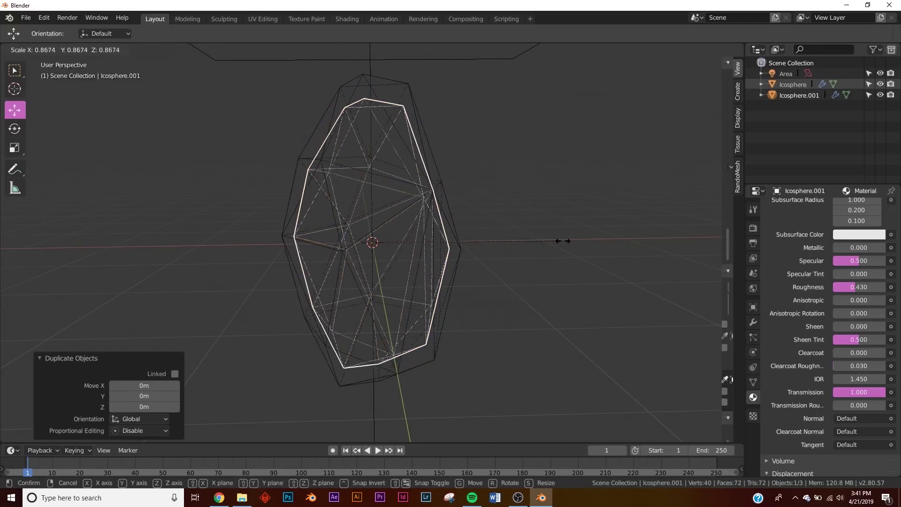
pyautogui.click(561, 241)
# Replace the duplicate's shared material with its own new Material.001.
pyautogui.scroll(6, 795, 257)
pyautogui.scroll(2, 794, 254)
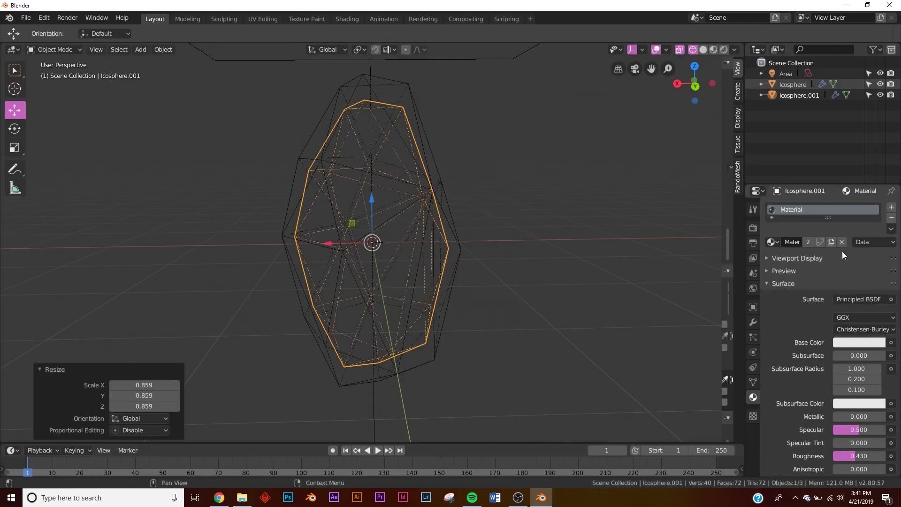
pyautogui.click(890, 218)
pyautogui.click(814, 246)
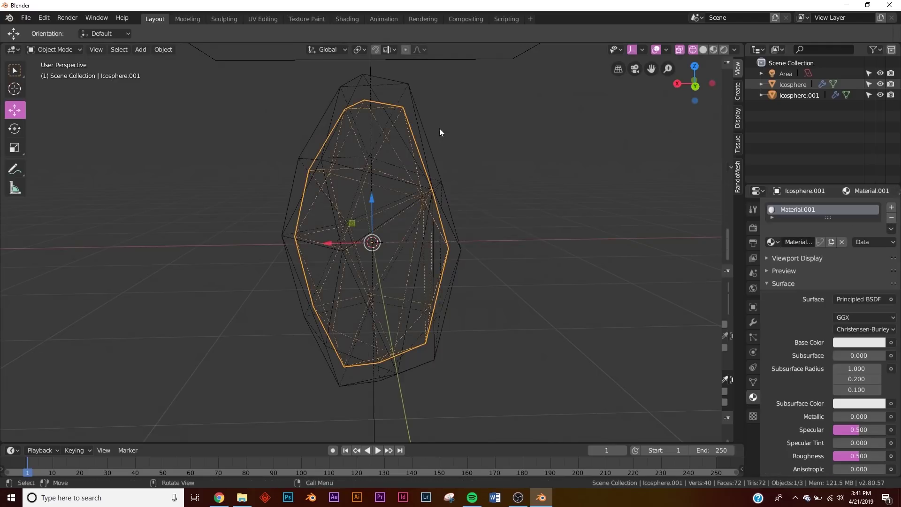
# Hide the outer icosphere in solid view, keep Icosphere.001 selected, and check the reference image.
pyautogui.click(411, 97)
pyautogui.click(416, 213)
pyautogui.click(446, 209)
pyautogui.press('z')
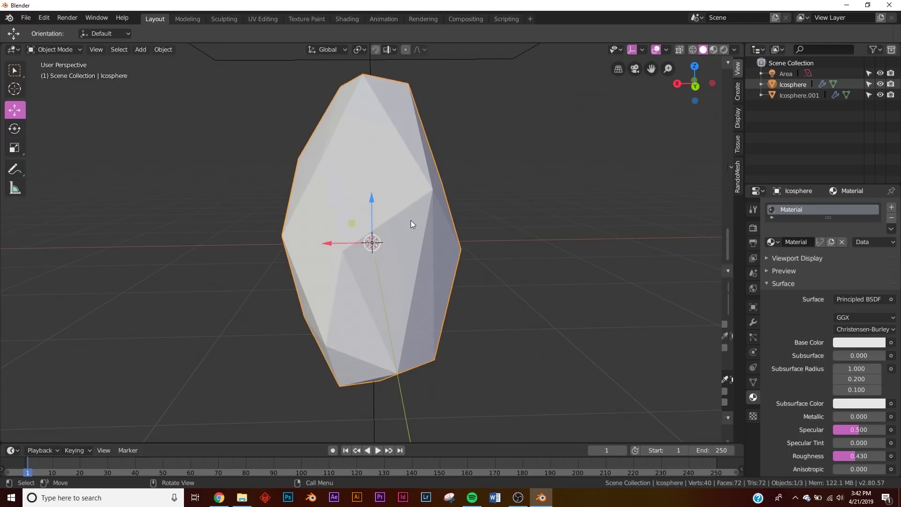
pyautogui.press('h')
pyautogui.click(394, 167)
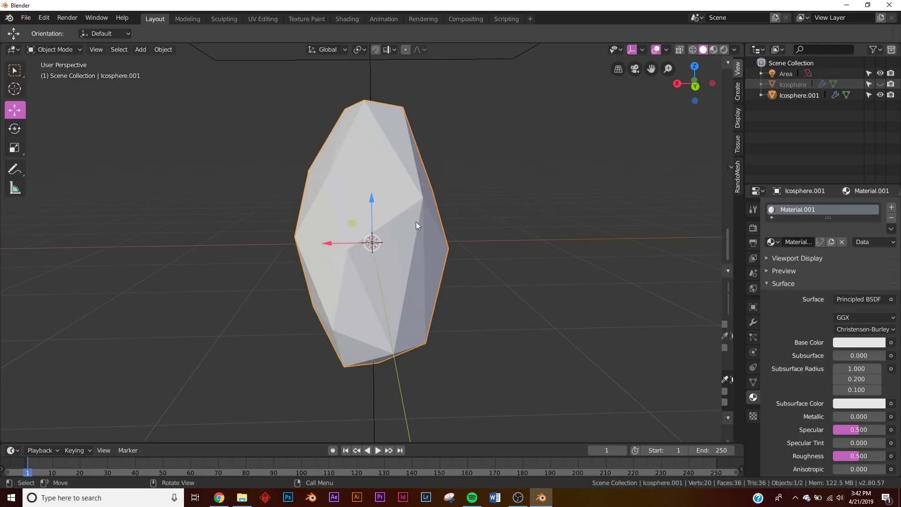
pyautogui.hotkey('alt', 'Tab')
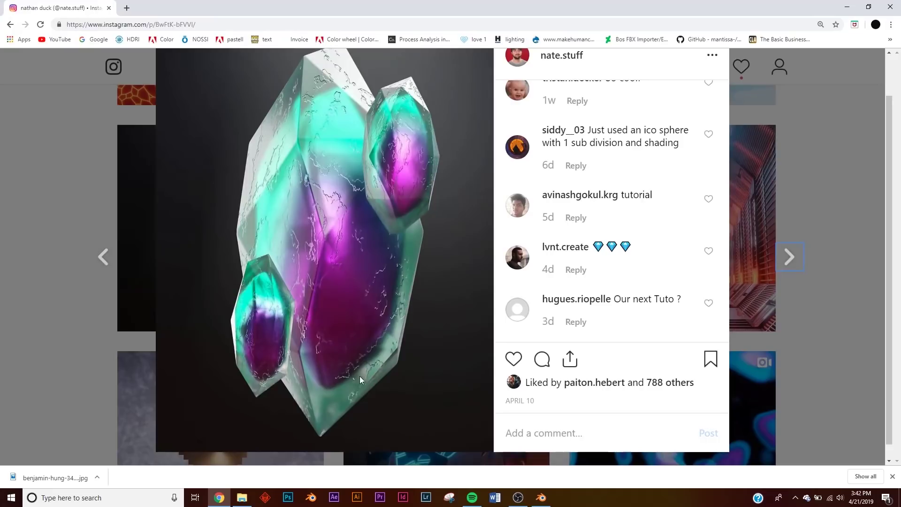
pyautogui.click(847, 7)
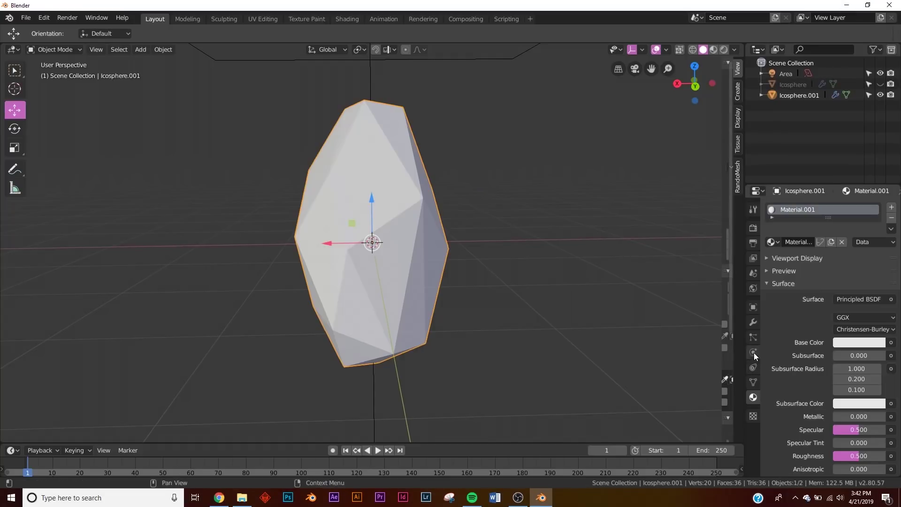
# Add a Bevel modifier to the inner crystal, adjusting its width and entering 10 segments.
pyautogui.click(753, 321)
pyautogui.click(803, 205)
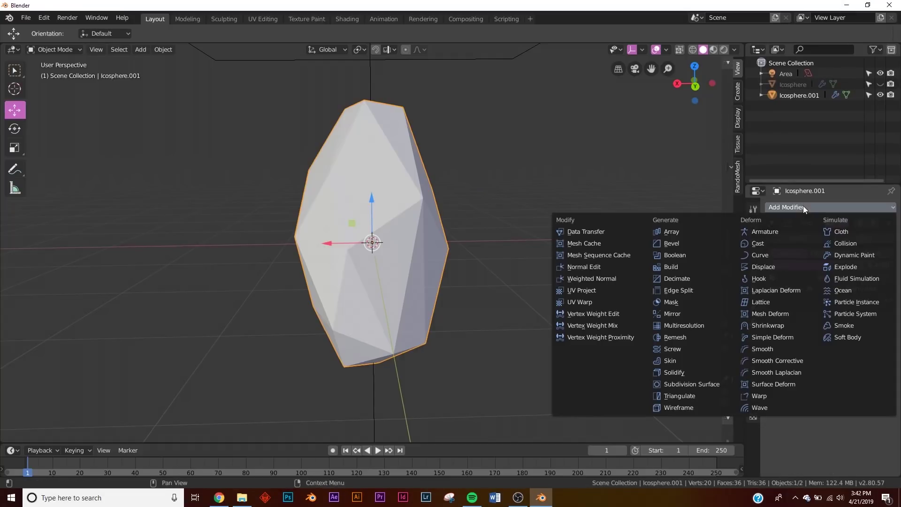
pyautogui.click(697, 243)
pyautogui.scroll(-2, 818, 347)
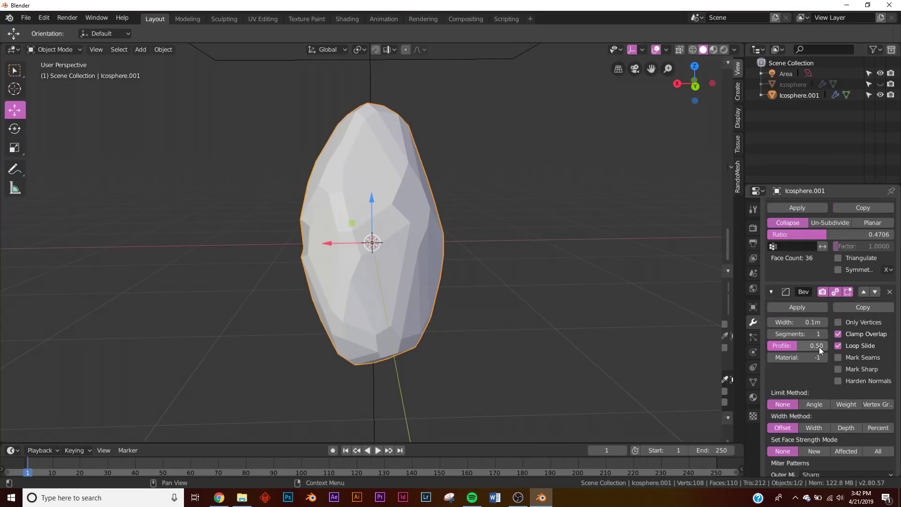
pyautogui.moveTo(806, 322); pyautogui.dragTo(783, 321)
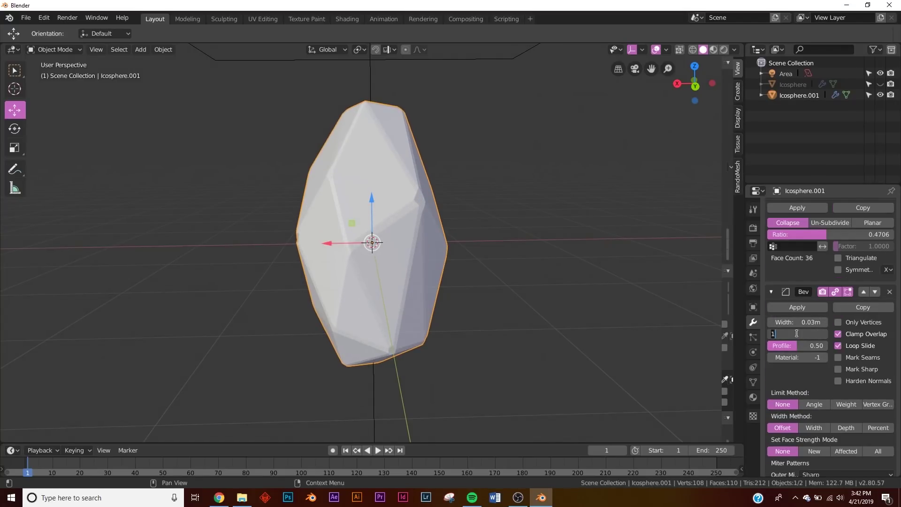
pyautogui.click(796, 334)
pyautogui.write('10')
pyautogui.press('Return')
pyautogui.scroll(4, 361, 244)
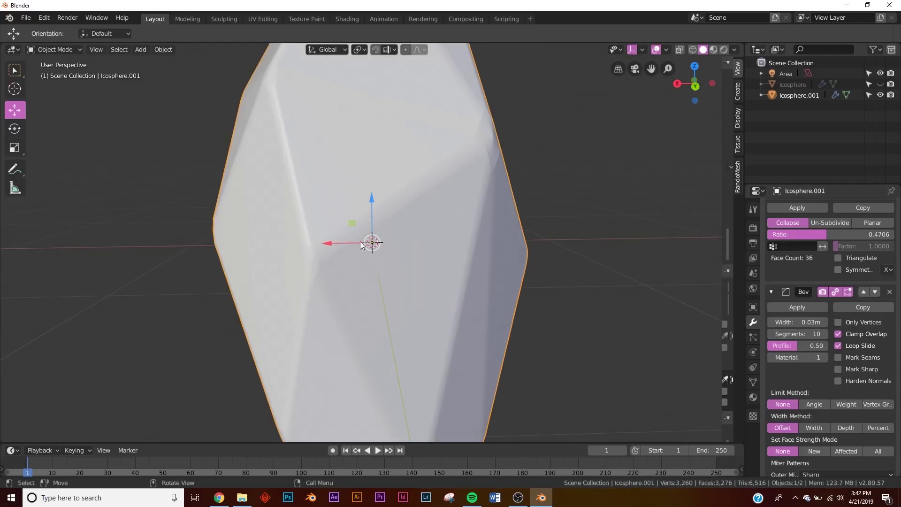
pyautogui.scroll(-4, 610, 213)
# Shade the inner crystal smooth, settle the bevel at 0.08 m and 8 segments, and unhide the outer Icosphere.
pyautogui.rightClick(540, 171)
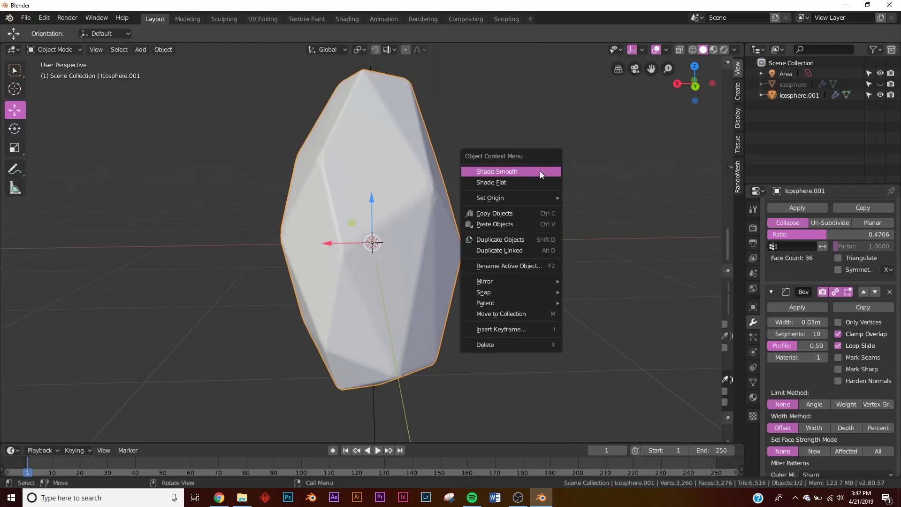
pyautogui.click(539, 172)
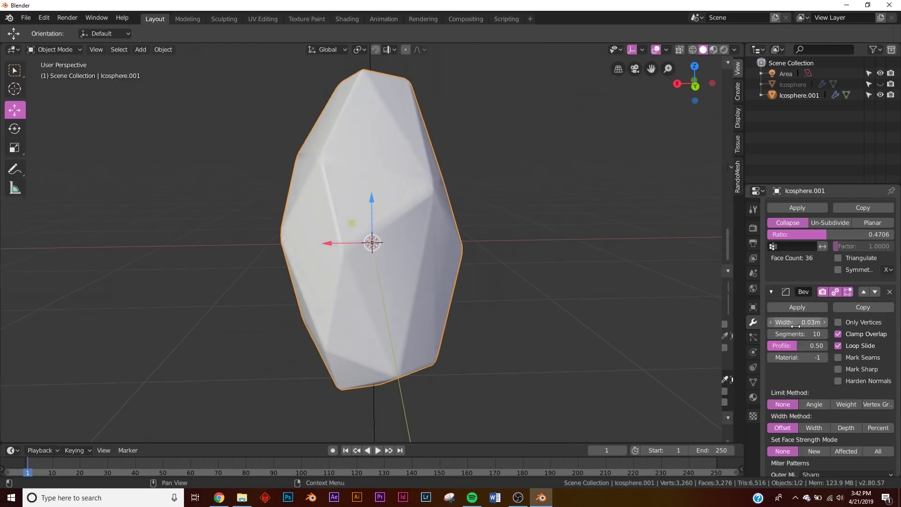
pyautogui.moveTo(798, 322)
pyautogui.mouseDown()
pyautogui.moveTo(812, 322)
pyautogui.moveTo(797, 334)
pyautogui.mouseUp()
pyautogui.moveTo(441, 253)
pyautogui.mouseDown(button='middle')
pyautogui.moveTo(451, 233)
pyautogui.moveTo(454, 321)
pyautogui.moveTo(478, 233)
pyautogui.moveTo(424, 259)
pyautogui.moveTo(450, 225)
pyautogui.mouseUp(button='middle')
pyautogui.scroll(5, 453, 175)
pyautogui.scroll(-5, 467, 208)
pyautogui.click(879, 84)
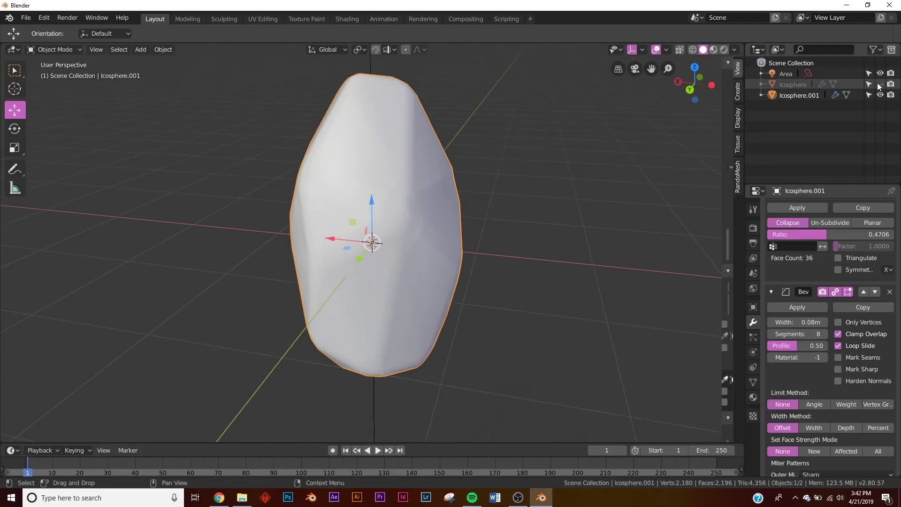
# In rendered view, lower the outer Icosphere's material roughness to 0.140.
pyautogui.press('z')
pyautogui.press('z')
pyautogui.click(460, 146)
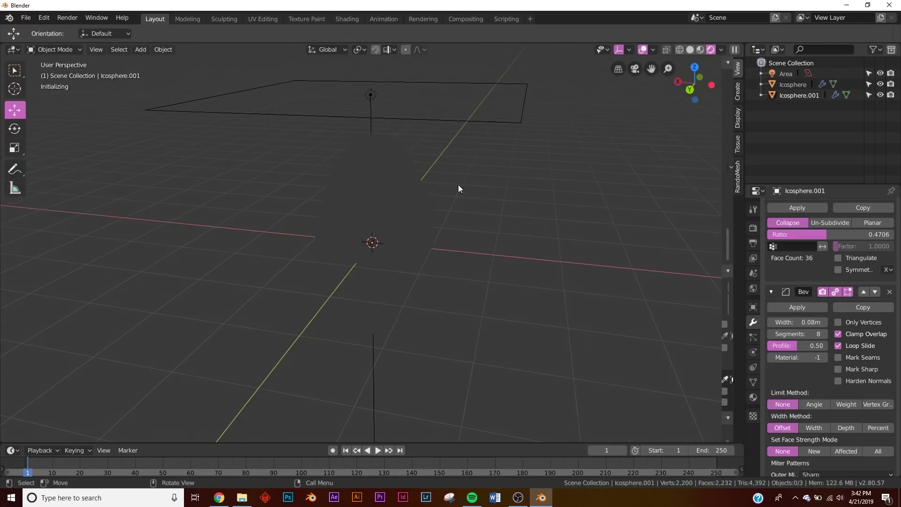
pyautogui.scroll(4, 472, 186)
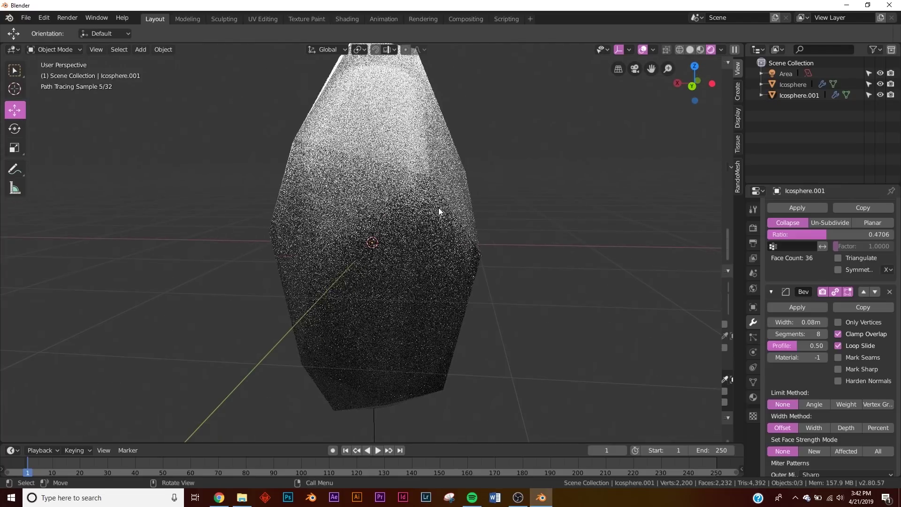
pyautogui.click(440, 208)
pyautogui.click(751, 396)
pyautogui.scroll(-5, 850, 407)
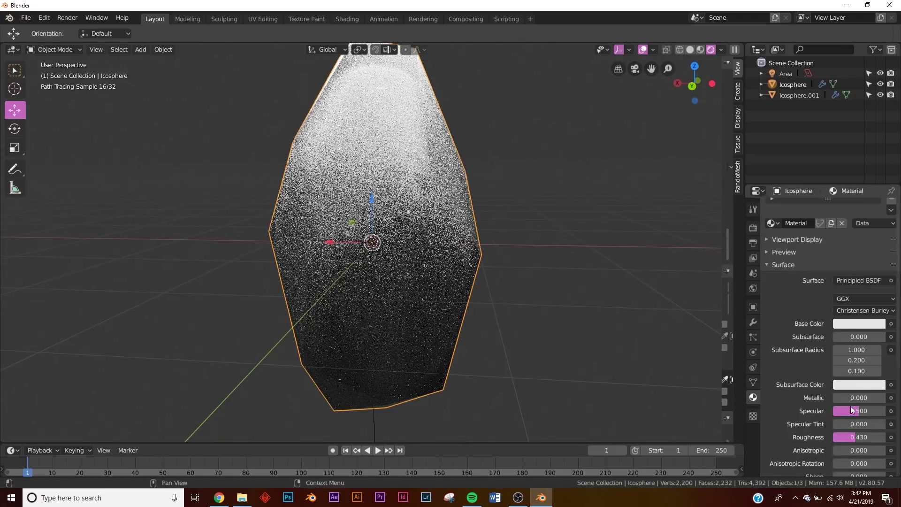
pyautogui.moveTo(855, 361); pyautogui.dragTo(840, 362)
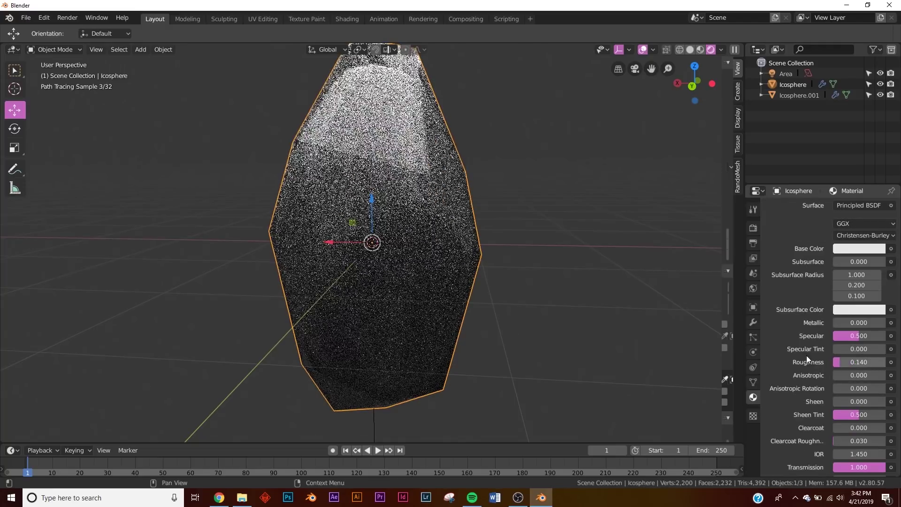
# Scale the inner Icosphere.001 down, give it an orange base colour, and compare with the reference.
pyautogui.click(799, 95)
pyautogui.press('s')
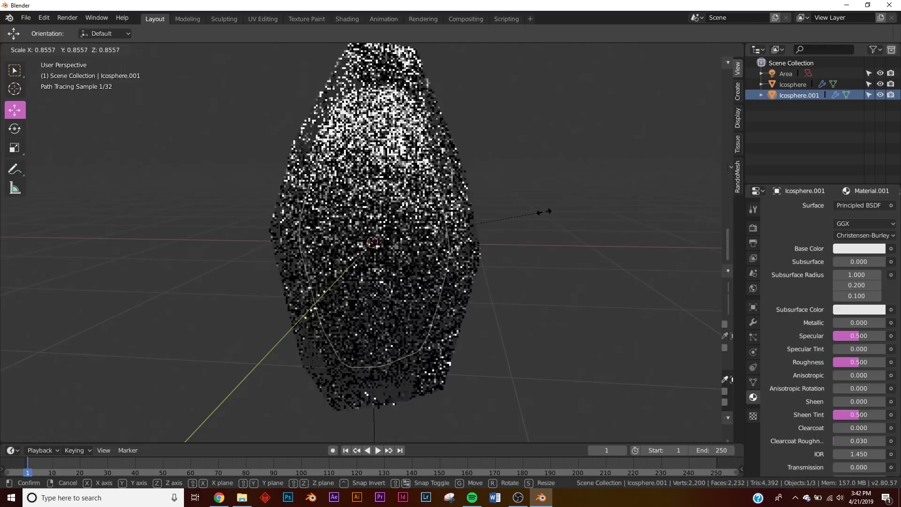
pyautogui.click(555, 271)
pyautogui.click(873, 247)
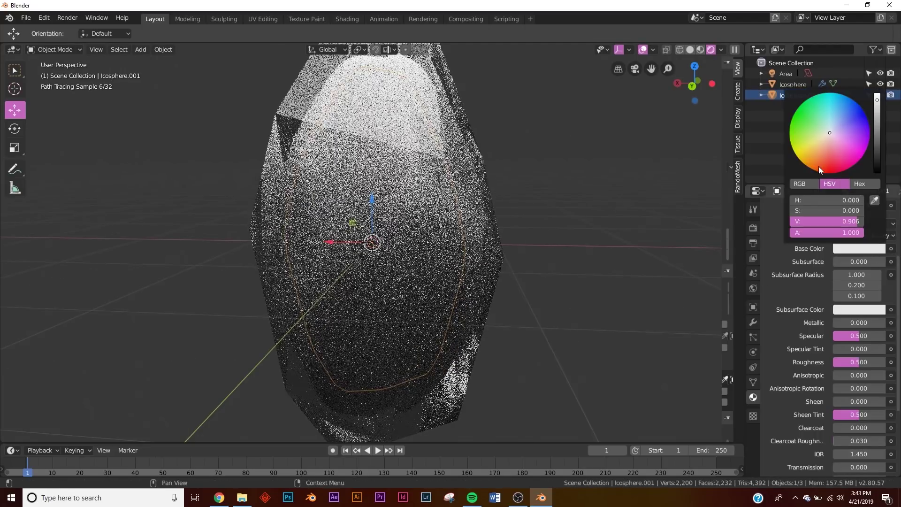
pyautogui.click(818, 166)
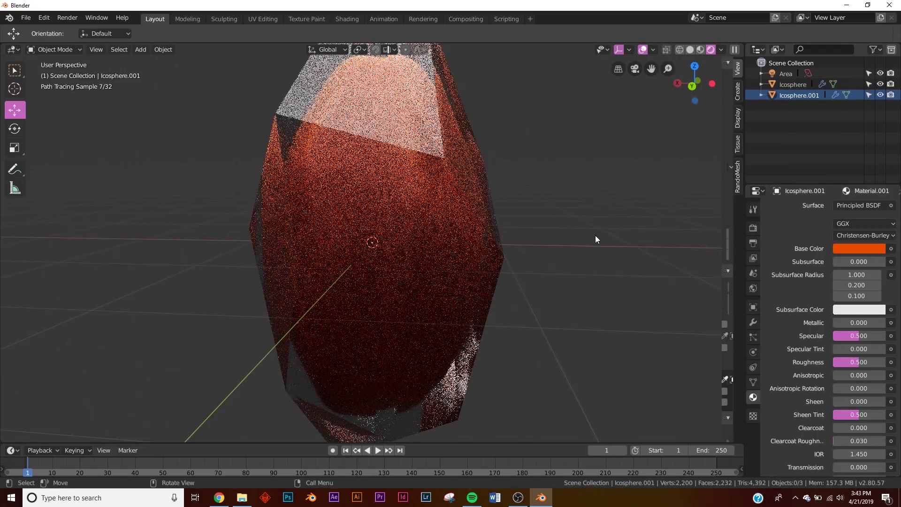
pyautogui.click(595, 235)
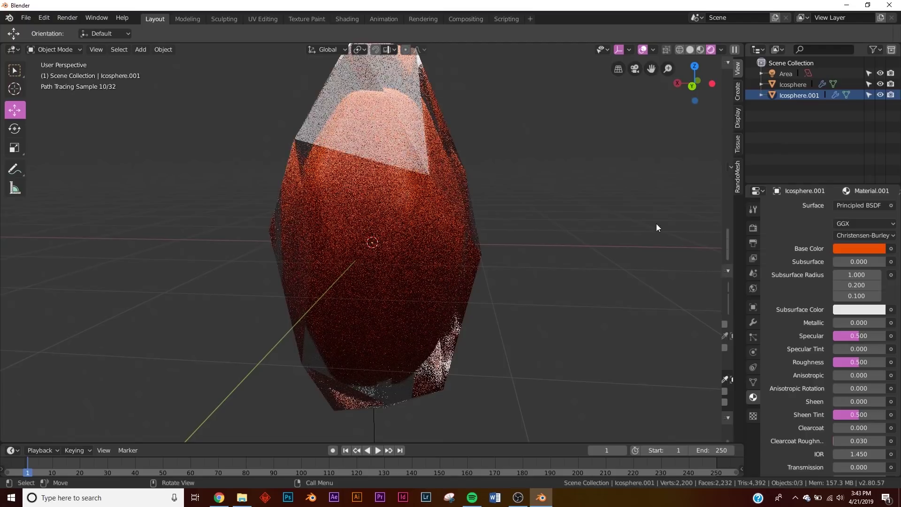
pyautogui.hotkey('alt', 'Tab')
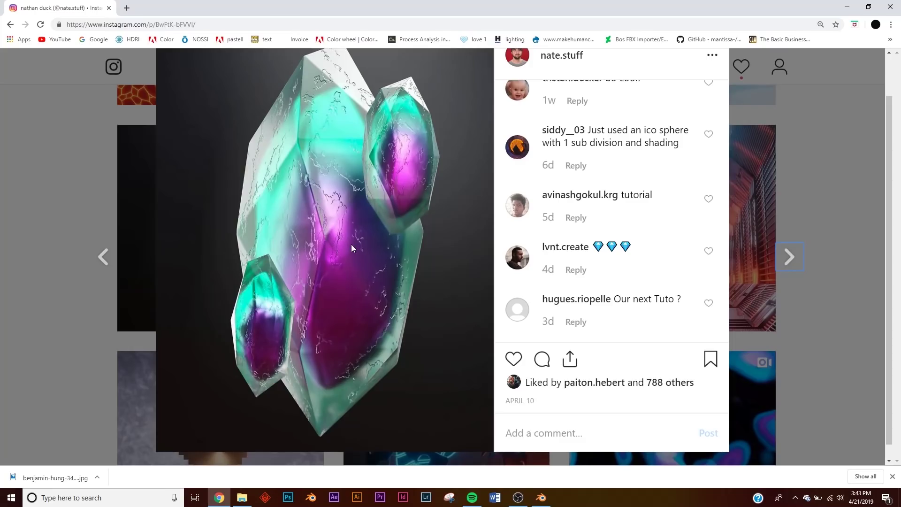
pyautogui.click(847, 7)
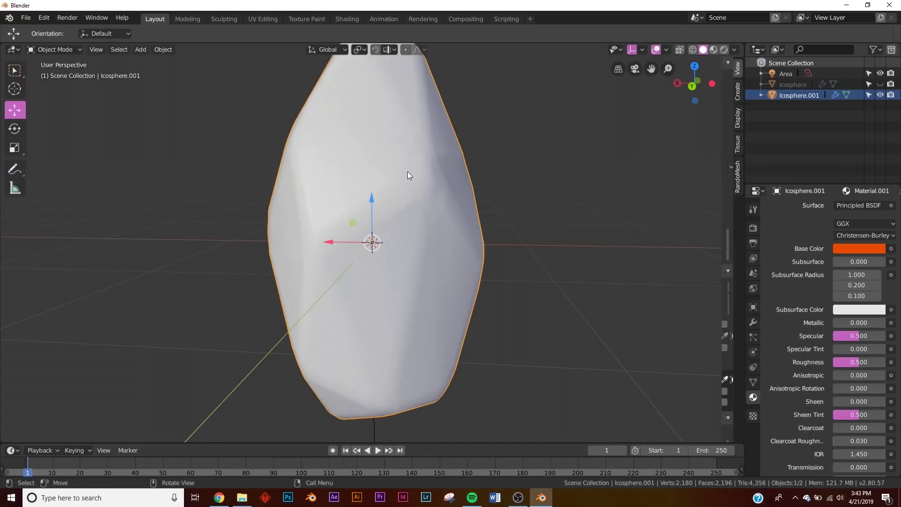
# In the Shading workspace with LookDev preview, set the inner crystal's Metallic to 1.
pyautogui.click(343, 19)
pyautogui.press('z')
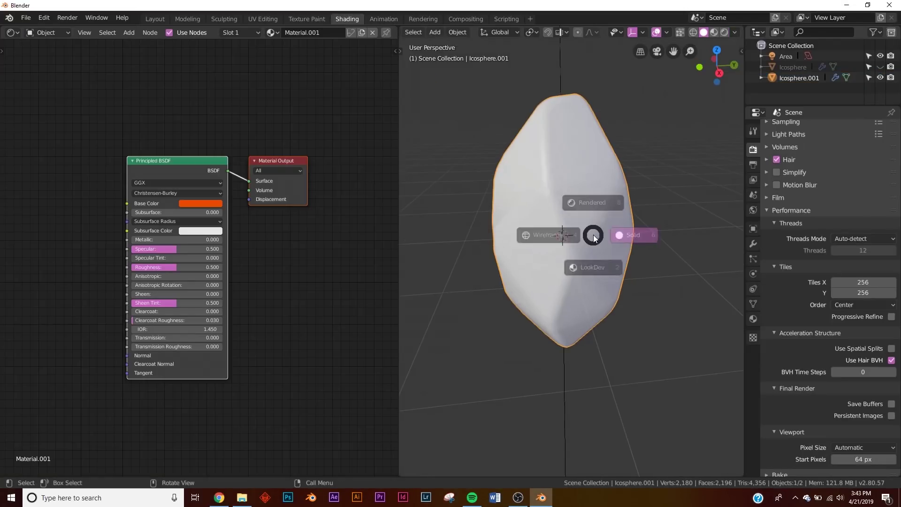
pyautogui.click(598, 290)
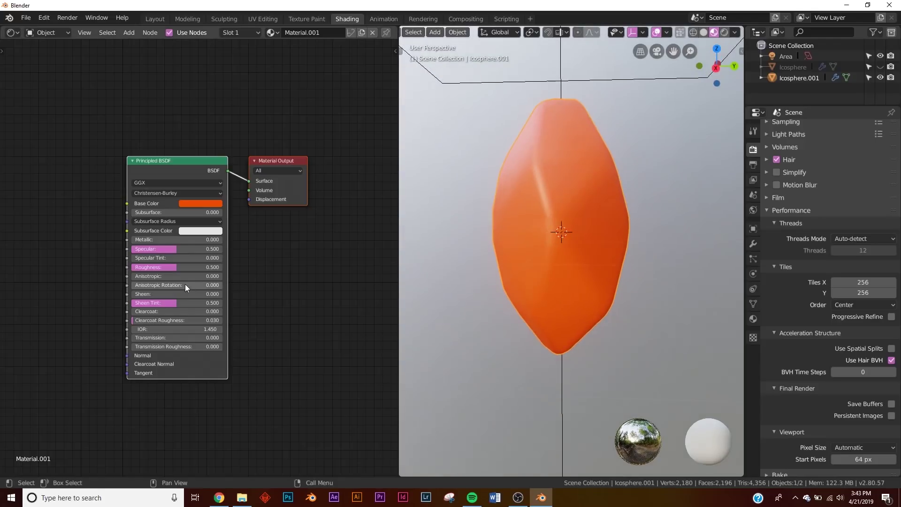
pyautogui.scroll(2, 185, 283)
pyautogui.moveTo(148, 235); pyautogui.dragTo(233, 234)
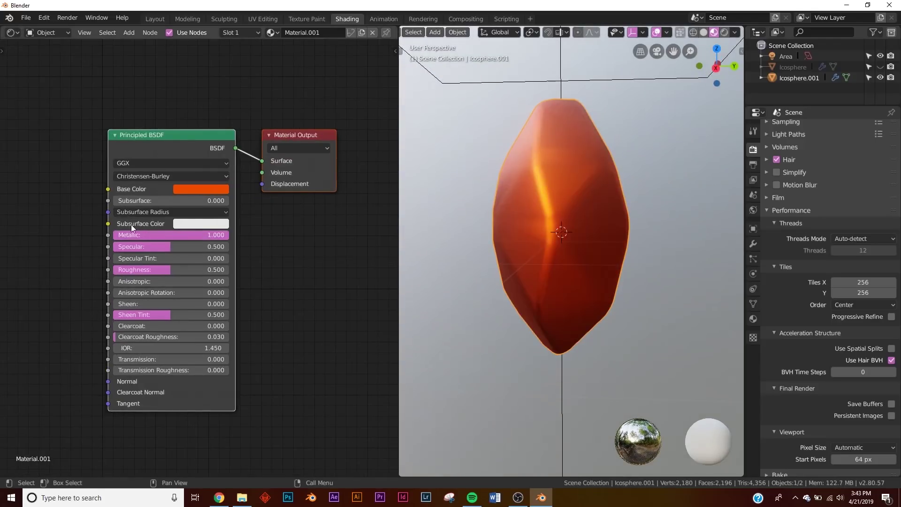
# Add a ColorRamp node and link its colour output to the shader's Base Color.
pyautogui.moveTo(131, 224); pyautogui.dragTo(213, 211, button='middle')
pyautogui.hotkey('shift', 'a')
pyautogui.click(115, 126)
pyautogui.write('col')
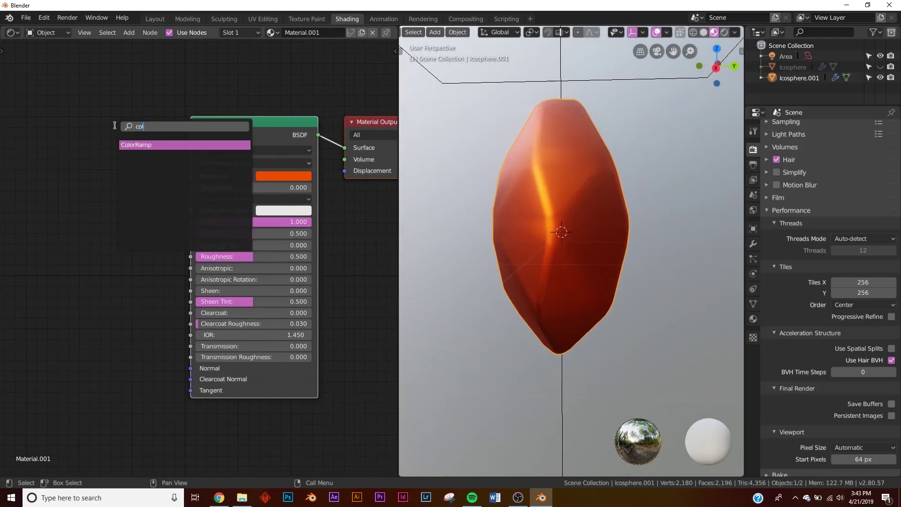
pyautogui.press('Return')
pyautogui.click(94, 155)
pyautogui.moveTo(163, 165); pyautogui.dragTo(186, 177)
# Set the ColorRamp's left stop to cyan and its right stop to magenta.
pyautogui.scroll(2, 72, 247)
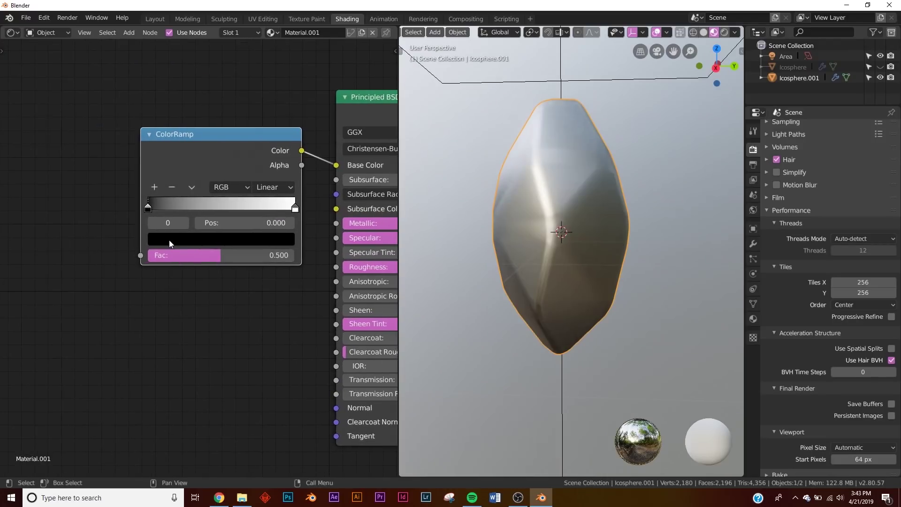
pyautogui.click(169, 240)
pyautogui.moveTo(260, 136); pyautogui.dragTo(263, 47)
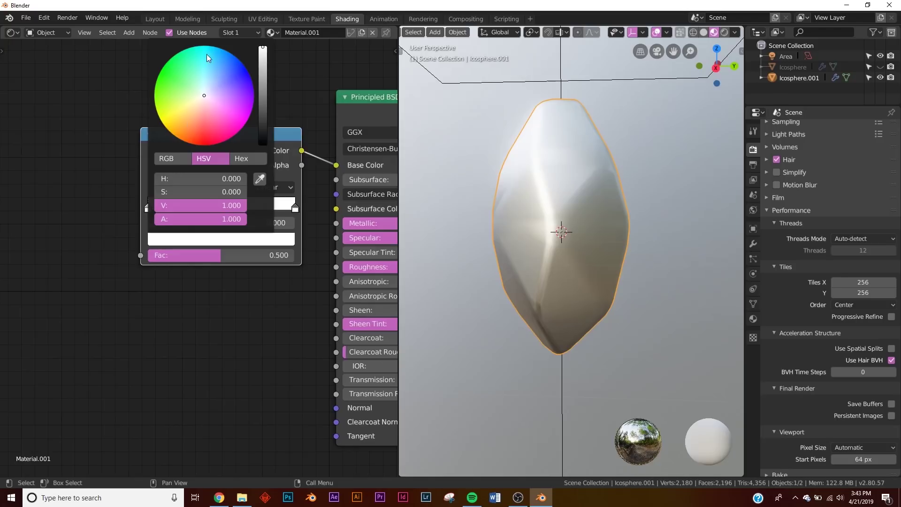
pyautogui.moveTo(208, 59); pyautogui.dragTo(210, 47)
pyautogui.moveTo(205, 338); pyautogui.dragTo(159, 356, button='middle')
pyautogui.click(249, 226)
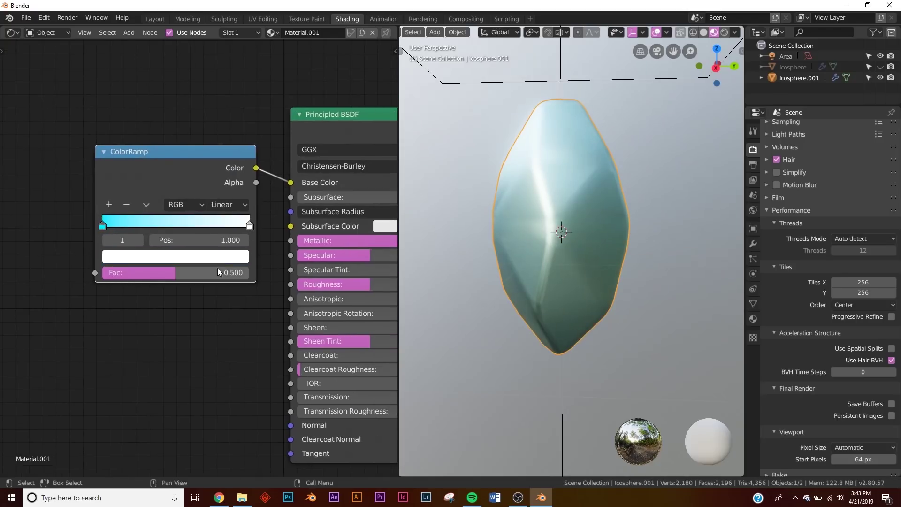
pyautogui.click(218, 256)
pyautogui.click(140, 44)
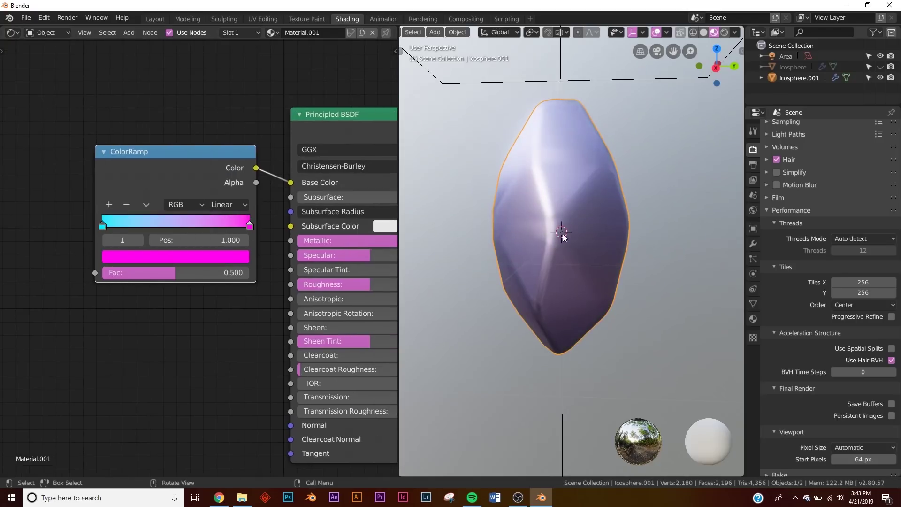
pyautogui.moveTo(67, 254); pyautogui.dragTo(162, 205, button='middle')
pyautogui.hotkey('shift', 'a')
pyautogui.hotkey('shift', 'a')
# Add a Quadratic Gradient Texture node feeding the ColorRamp's Fac input.
pyautogui.click(116, 232)
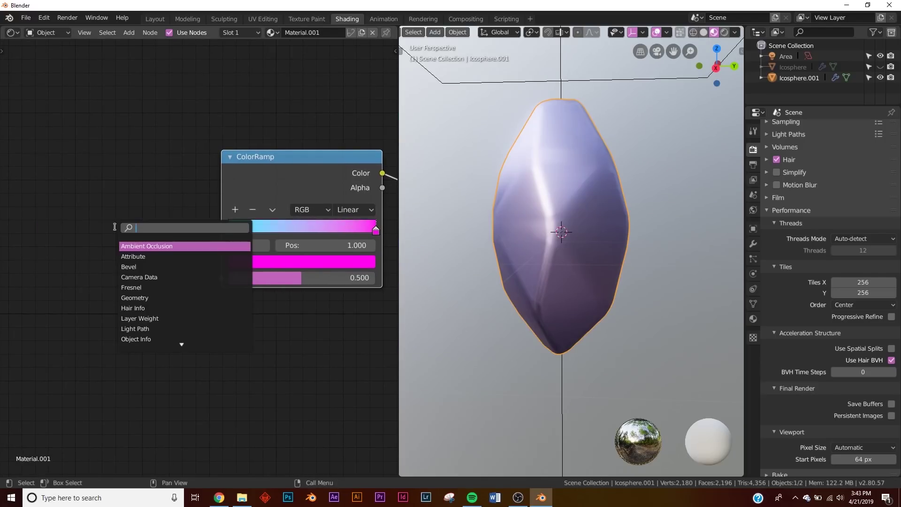
pyautogui.write('gr')
pyautogui.click(160, 246)
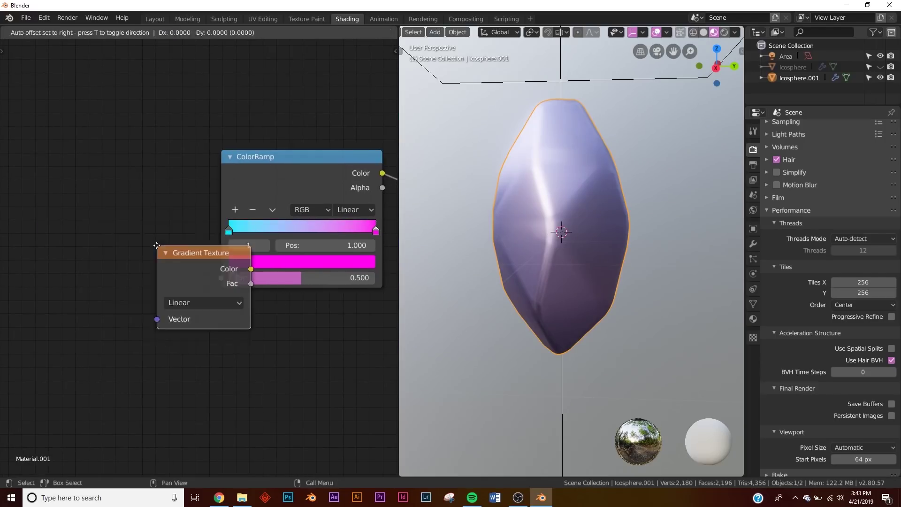
pyautogui.click(133, 245)
pyautogui.moveTo(142, 247); pyautogui.dragTo(220, 277)
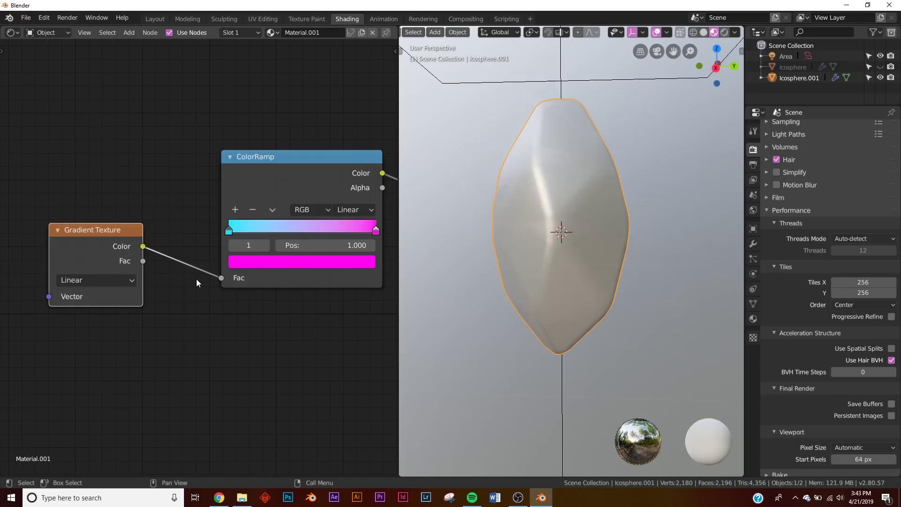
pyautogui.moveTo(436, 291)
pyautogui.mouseDown(button='middle')
pyautogui.moveTo(527, 197)
pyautogui.moveTo(650, 223)
pyautogui.moveTo(713, 197)
pyautogui.mouseUp(button='middle')
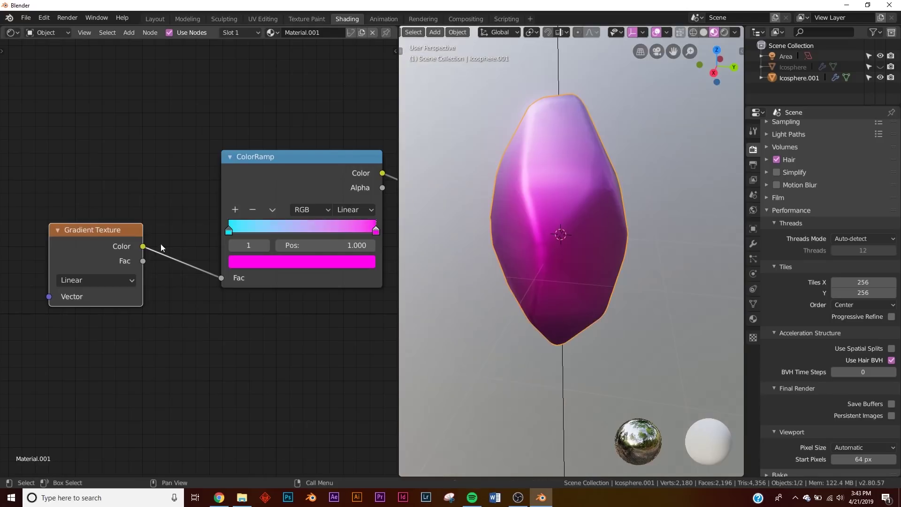
pyautogui.click(93, 280)
pyautogui.click(86, 313)
pyautogui.moveTo(430, 308); pyautogui.dragTo(601, 251, button='middle')
# Add a Mapping node linked into the Gradient Texture's Vector input.
pyautogui.moveTo(93, 282); pyautogui.dragTo(197, 258, button='middle')
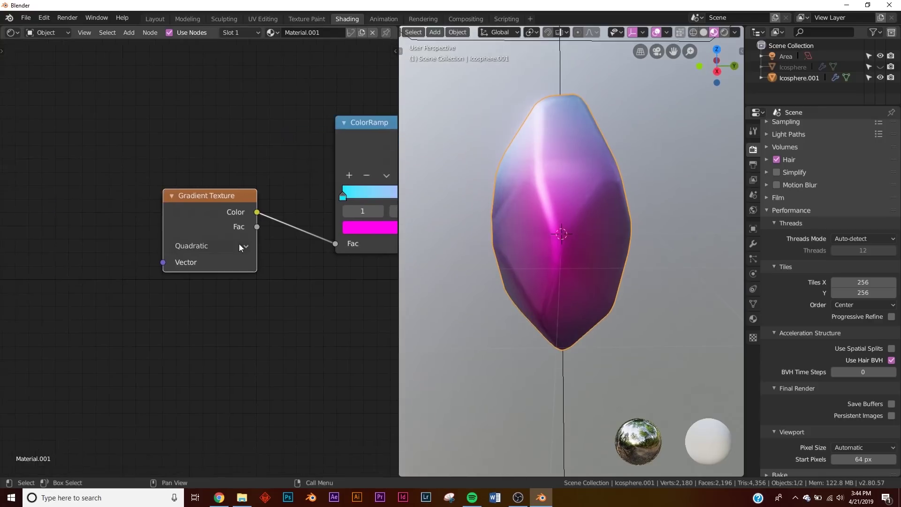
pyautogui.hotkey('shift', 'a')
pyautogui.click(89, 174)
pyautogui.write('map')
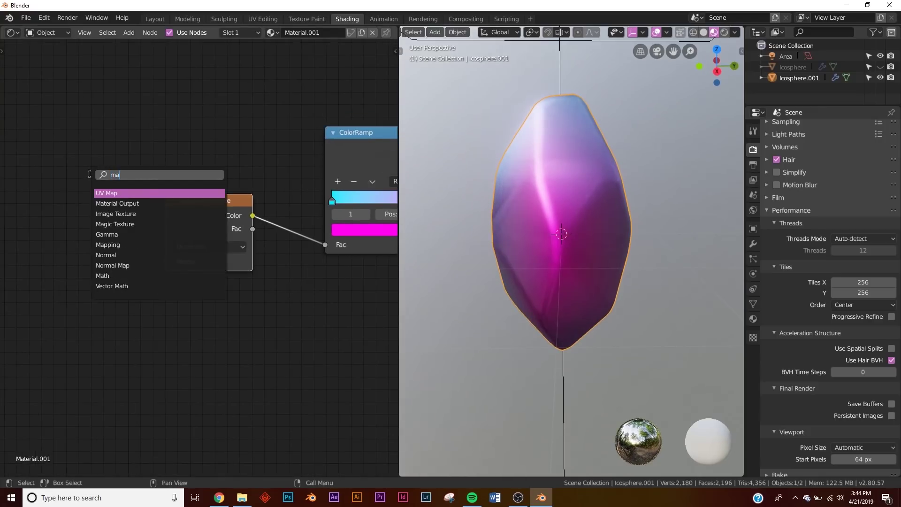
pyautogui.click(108, 203)
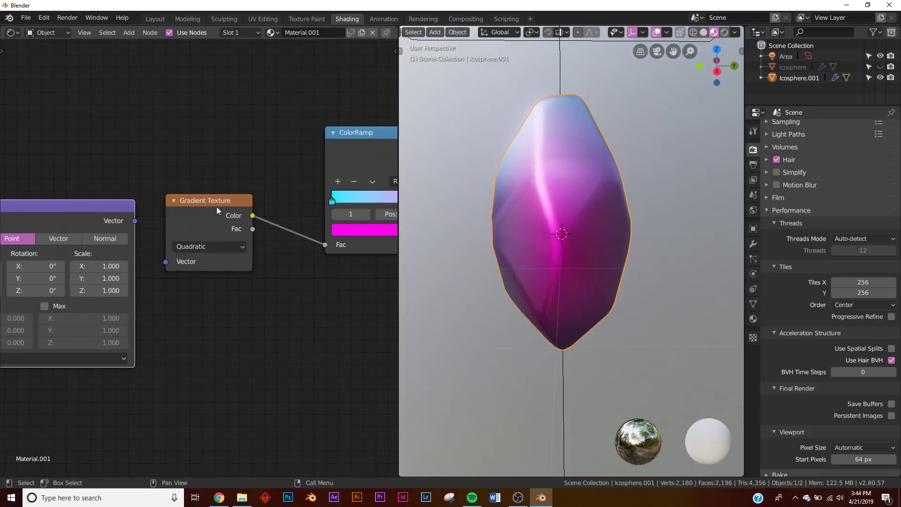
pyautogui.moveTo(134, 221); pyautogui.dragTo(165, 261)
pyautogui.moveTo(166, 261); pyautogui.dragTo(321, 216, button='middle')
# Add a Texture Coordinate node and feed its Object output into the Mapping node.
pyautogui.hotkey('shift', 'a')
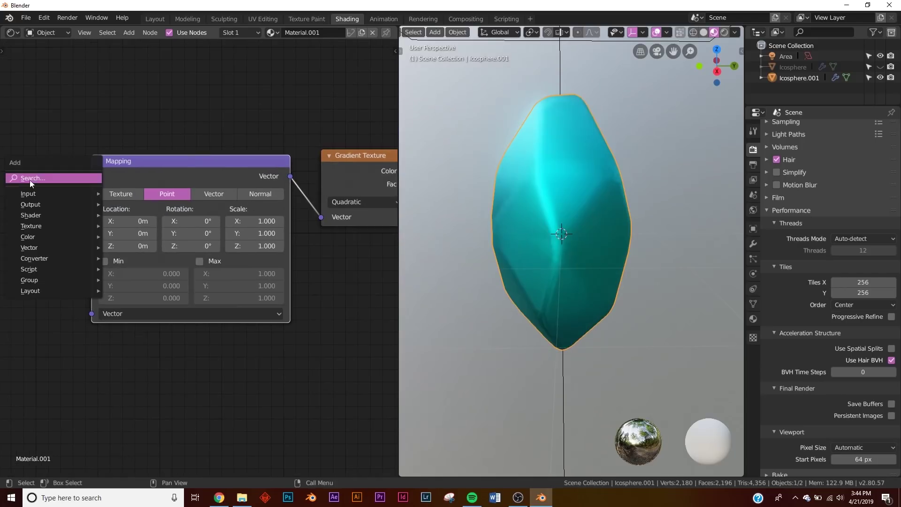
pyautogui.press('Escape')
pyautogui.hotkey('shift', 'a')
pyautogui.click(53, 164)
pyautogui.write('tee')
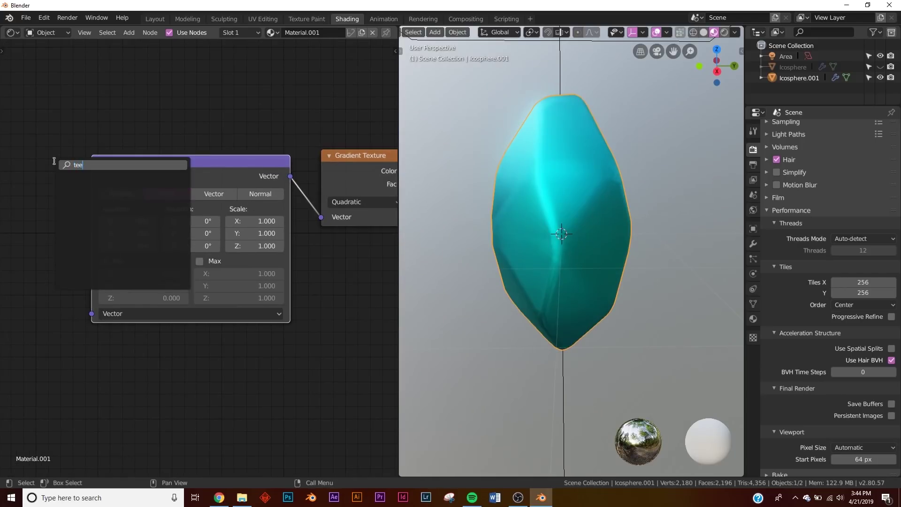
pyautogui.press('BackSpace')
pyautogui.write('x')
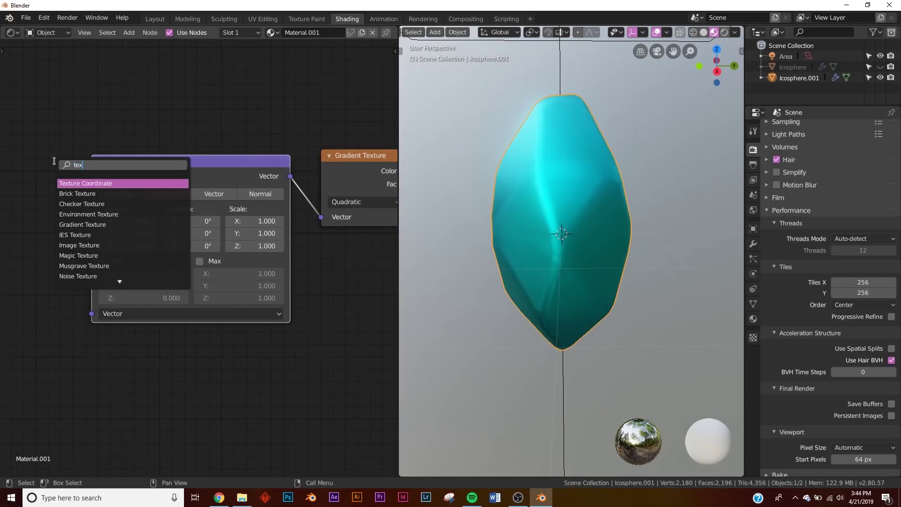
pyautogui.click(104, 182)
pyautogui.moveTo(66, 246); pyautogui.dragTo(91, 313)
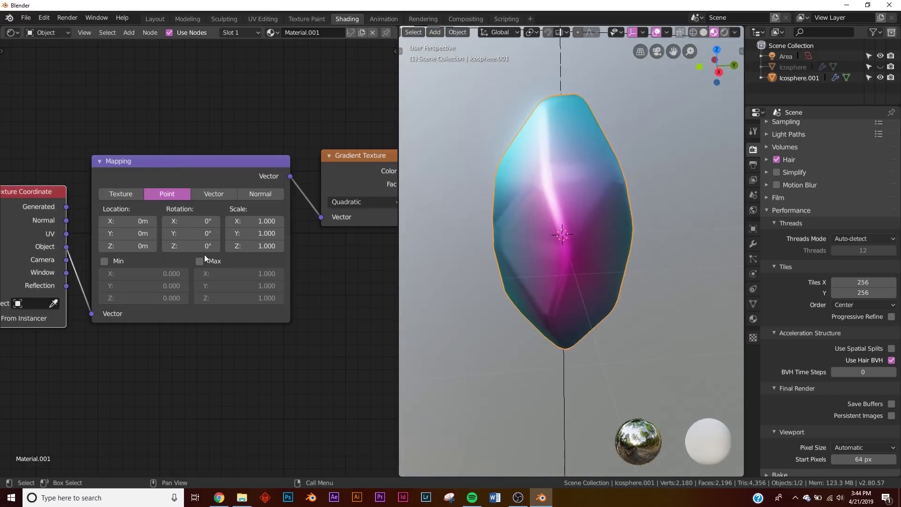
pyautogui.scroll(1, 204, 258)
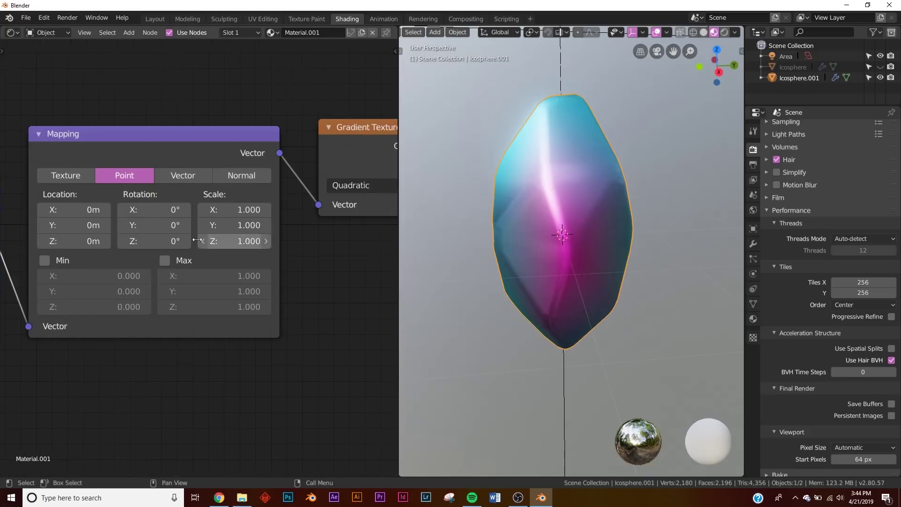
pyautogui.moveTo(197, 240); pyautogui.dragTo(215, 316, button='middle')
# Move the ColorRamp stops to 0.154 for cyan and 0.783 for magenta.
pyautogui.moveTo(316, 203); pyautogui.dragTo(285, 207)
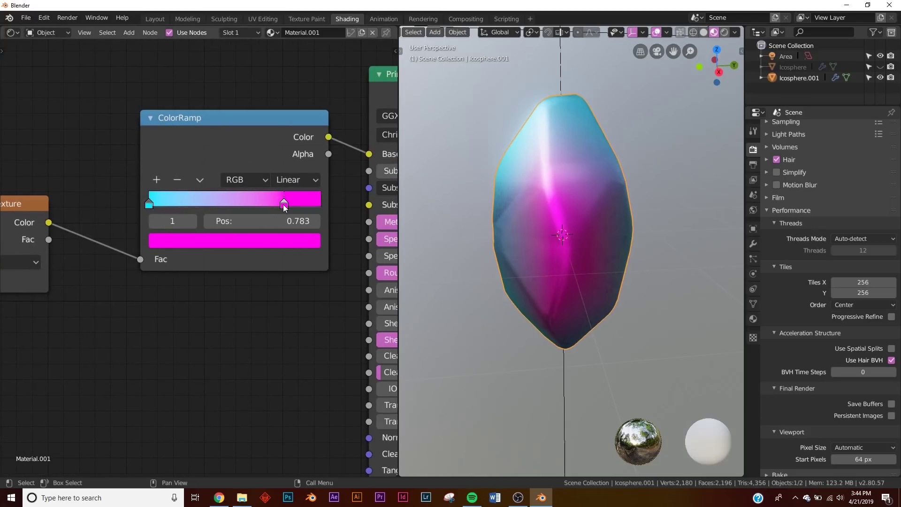
pyautogui.moveTo(149, 203)
pyautogui.mouseDown()
pyautogui.moveTo(216, 206)
pyautogui.moveTo(177, 206)
pyautogui.mouseUp()
pyautogui.moveTo(549, 234); pyautogui.dragTo(539, 224, button='middle')
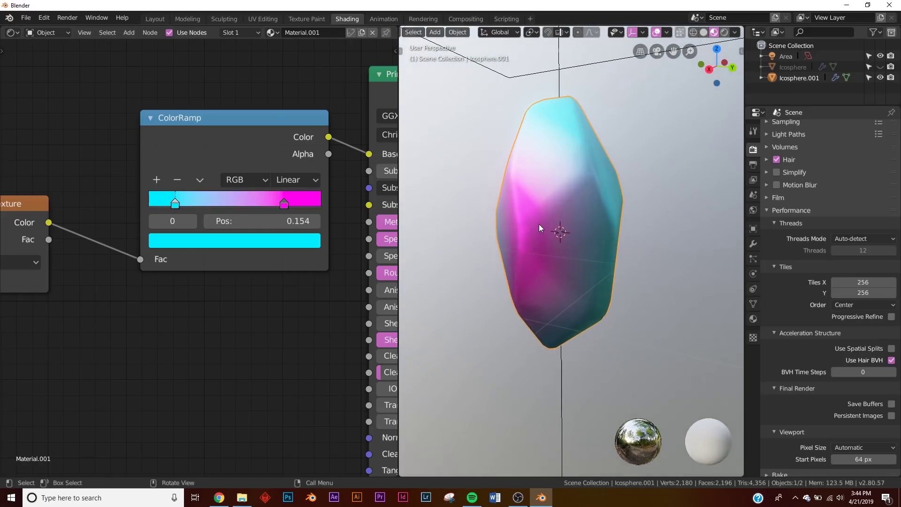
# Unhide the outer Icosphere and preview the viewport in Rendered shading.
pyautogui.click(880, 67)
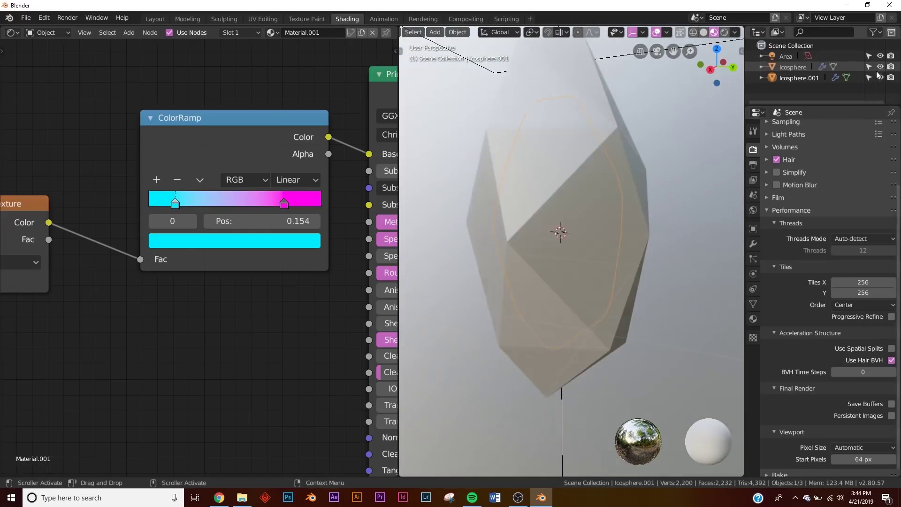
pyautogui.click(528, 149)
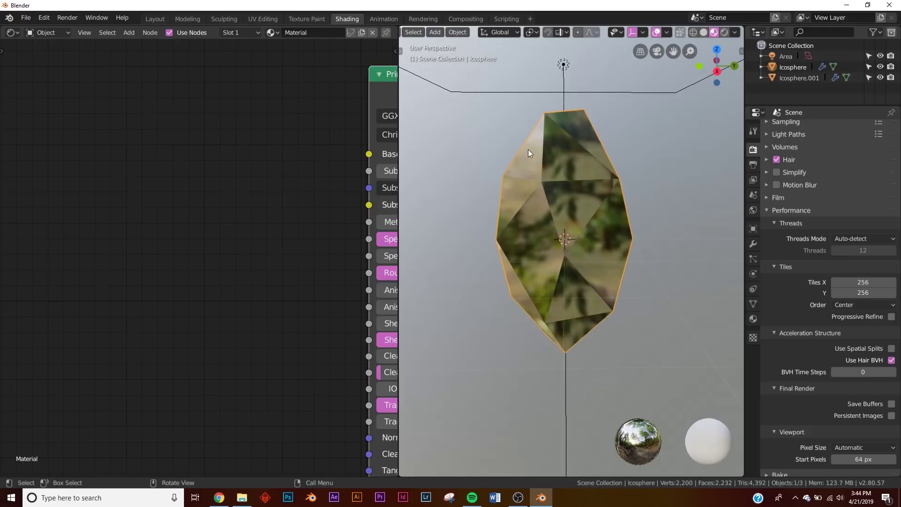
pyautogui.press('z')
pyautogui.click(638, 133)
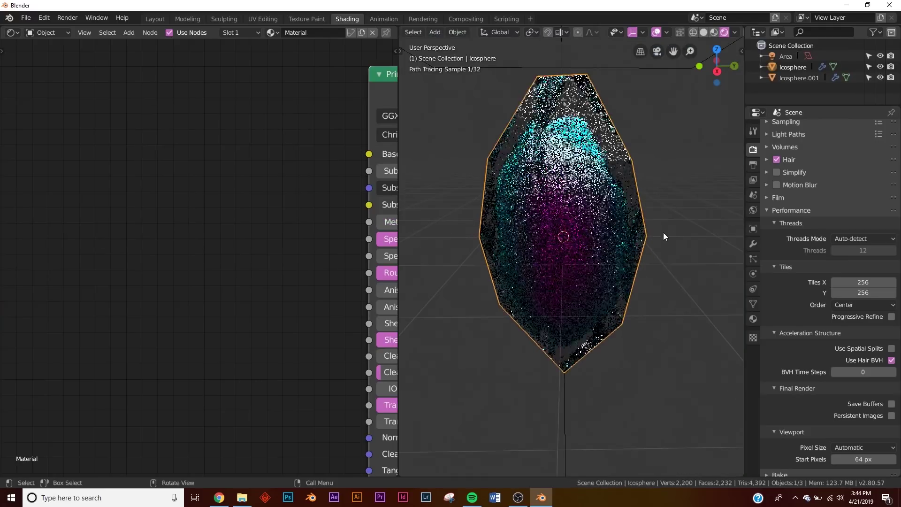
# Scale the inner crystal Icosphere.001 to about 1.21× and switch to the Layout workspace.
pyautogui.click(807, 78)
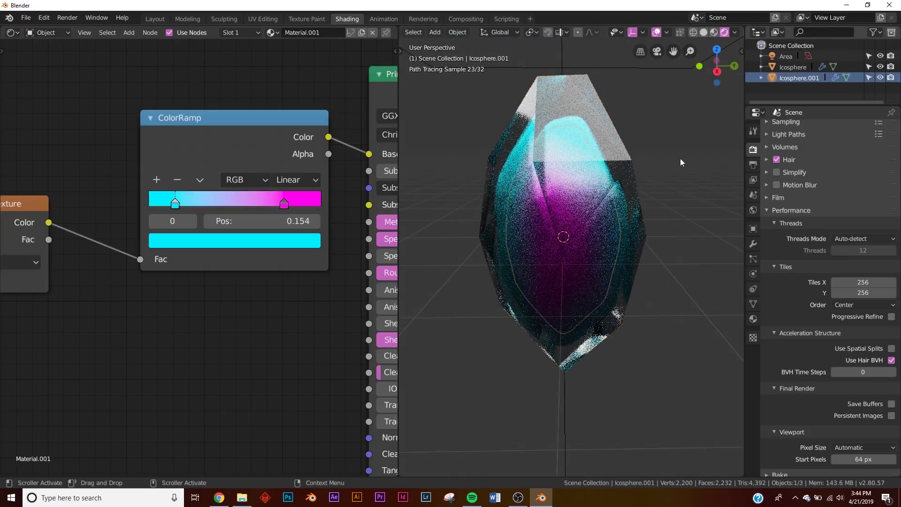
pyautogui.press('s')
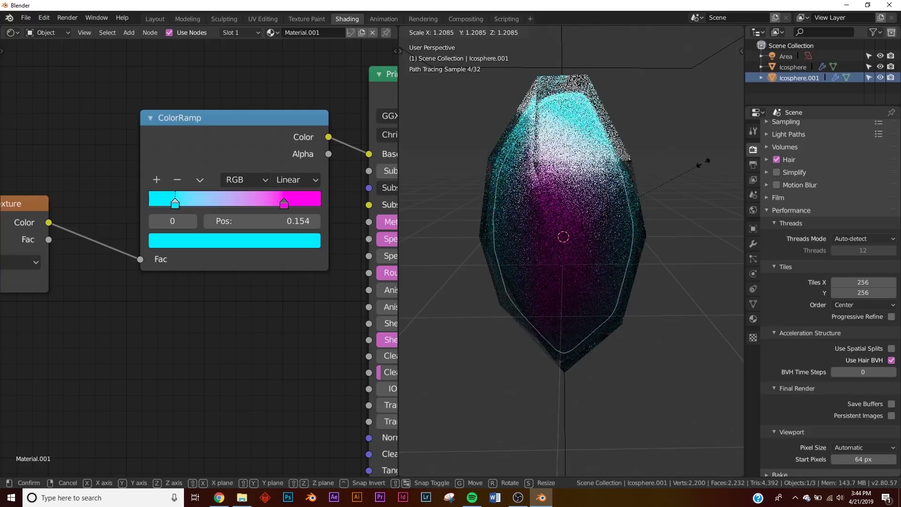
pyautogui.click(700, 165)
pyautogui.click(624, 197)
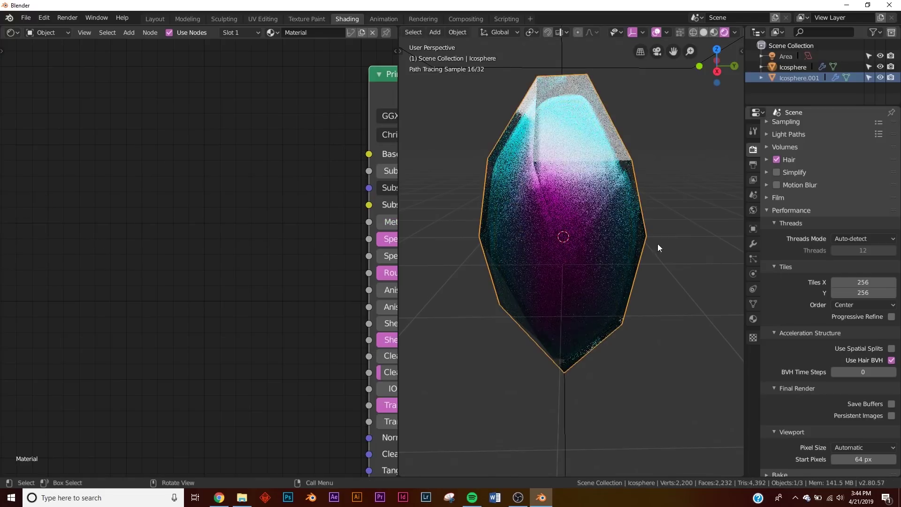
pyautogui.click(154, 18)
# Return to solid shading and add a plane rotated 90° on X.
pyautogui.press('z')
pyautogui.click(545, 170)
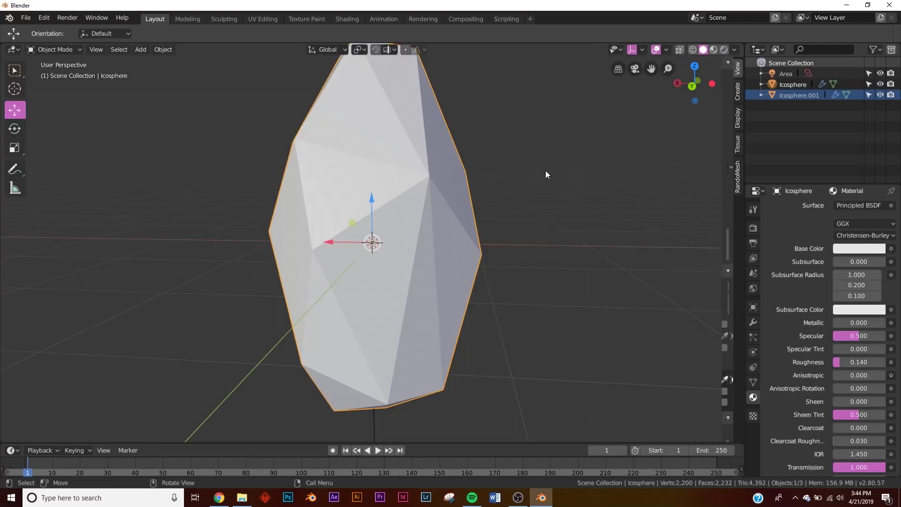
pyautogui.scroll(-5, 443, 201)
pyautogui.moveTo(457, 220); pyautogui.dragTo(501, 185, button='middle')
pyautogui.hotkey('shift', 'a')
pyautogui.moveTo(499, 176)
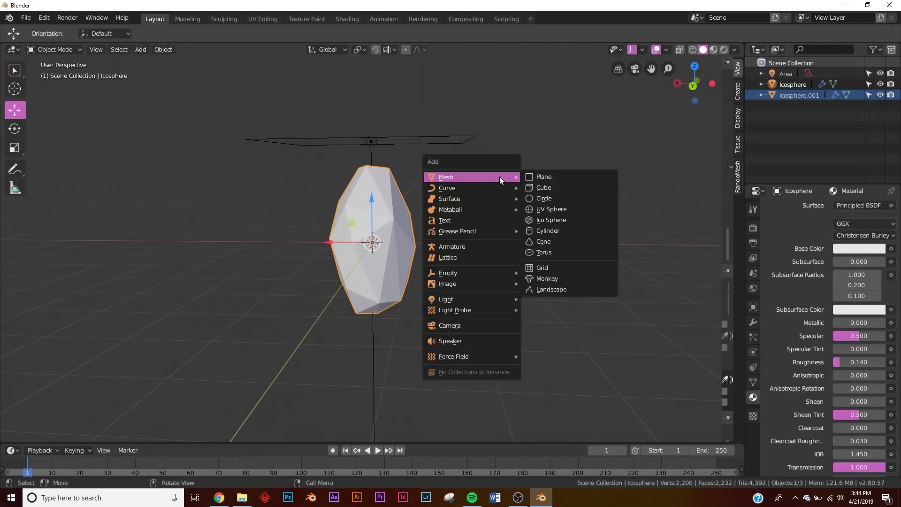
pyautogui.click(533, 176)
pyautogui.write('rx')
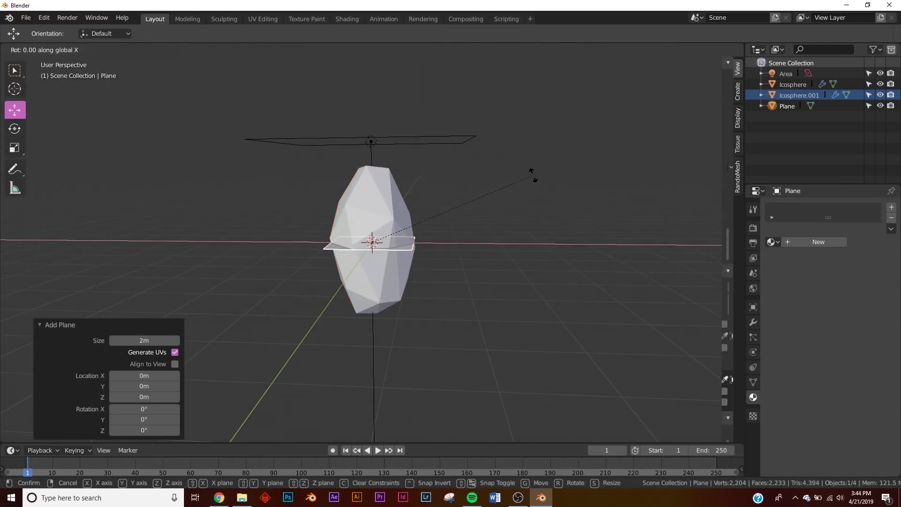
pyautogui.write('9')
pyautogui.write('0')
pyautogui.press('Return')
# Move the plane behind the crystal along Y and scale it to 3.481.
pyautogui.moveTo(533, 175); pyautogui.dragTo(497, 239, button='middle')
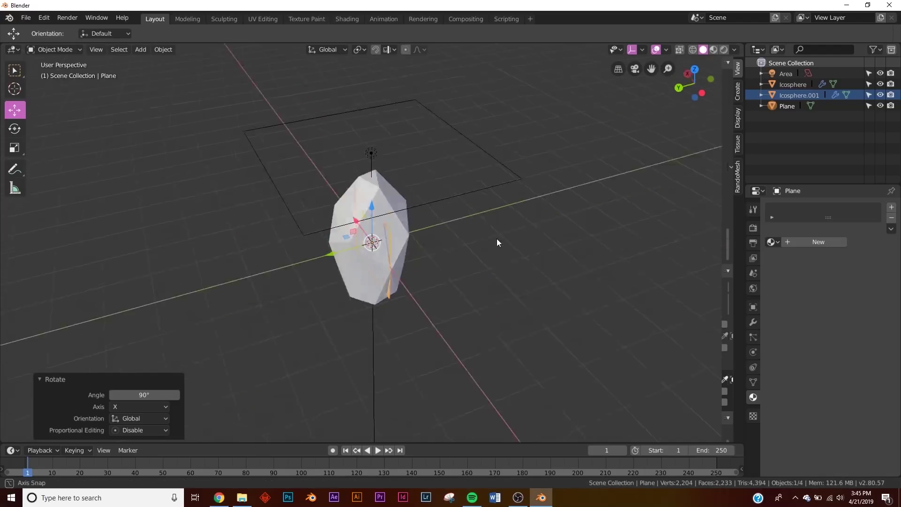
pyautogui.moveTo(333, 250); pyautogui.dragTo(392, 245)
pyautogui.moveTo(393, 245); pyautogui.dragTo(489, 247, button='middle')
pyautogui.press('s')
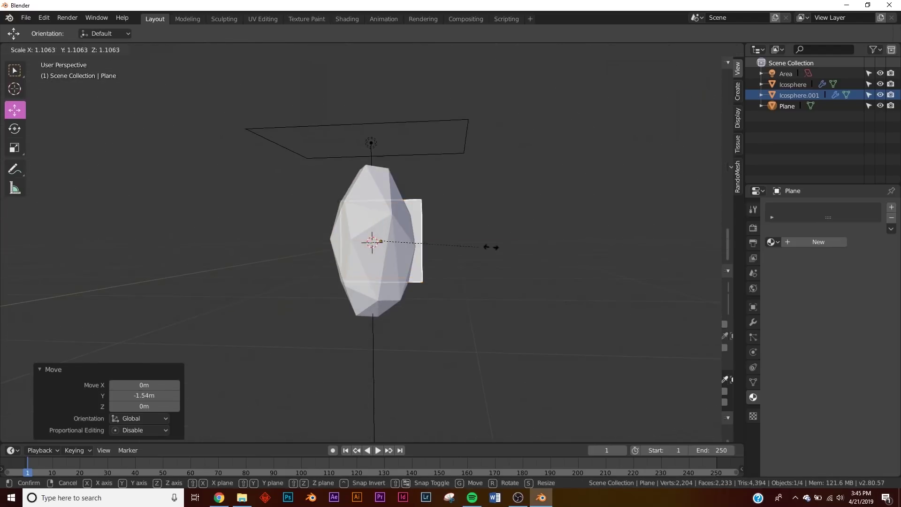
pyautogui.click(688, 239)
# Add a camera, view through it, and enlarge the backdrop plane to fill the frame.
pyautogui.hotkey('shift', 'a')
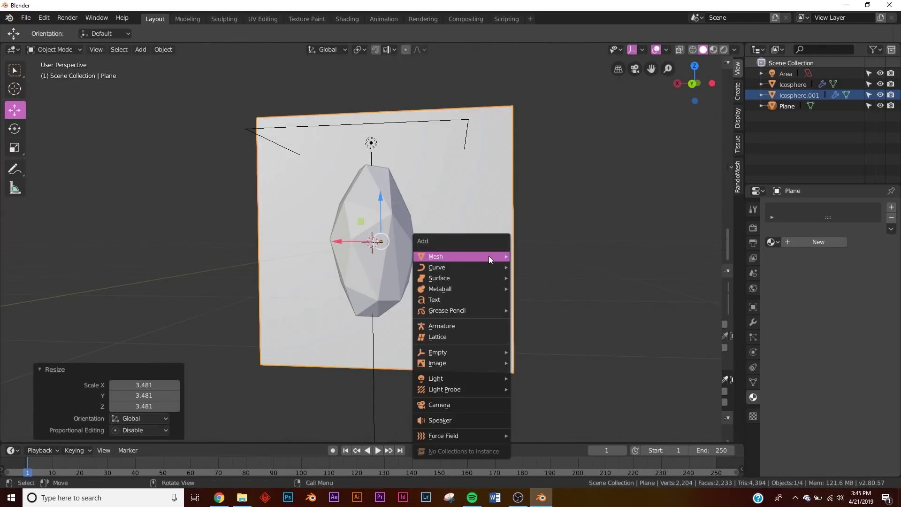
pyautogui.click(438, 405)
pyautogui.moveTo(422, 296); pyautogui.dragTo(401, 290, button='middle')
pyautogui.press('ctrl+alt+KP_0')
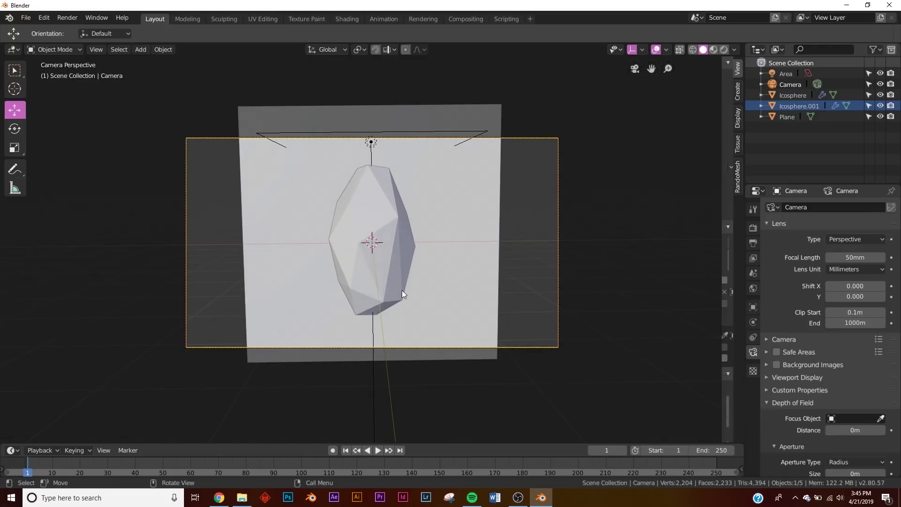
pyautogui.click(457, 229)
pyautogui.press('s')
pyautogui.click(582, 230)
# Give the plane a new material with Metallic 1 and dark grey base colour, previewed rendered.
pyautogui.click(818, 242)
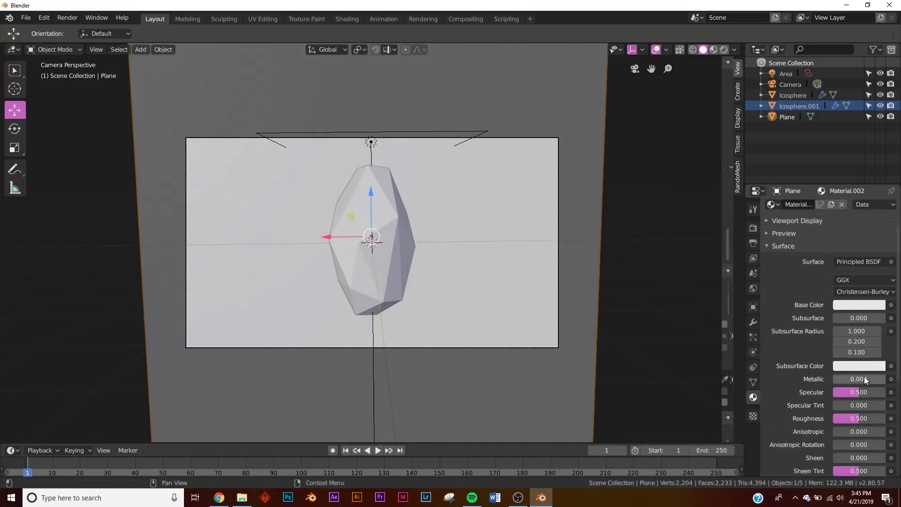
pyautogui.scroll(-2, 863, 377)
pyautogui.click(858, 285)
pyautogui.click(876, 201)
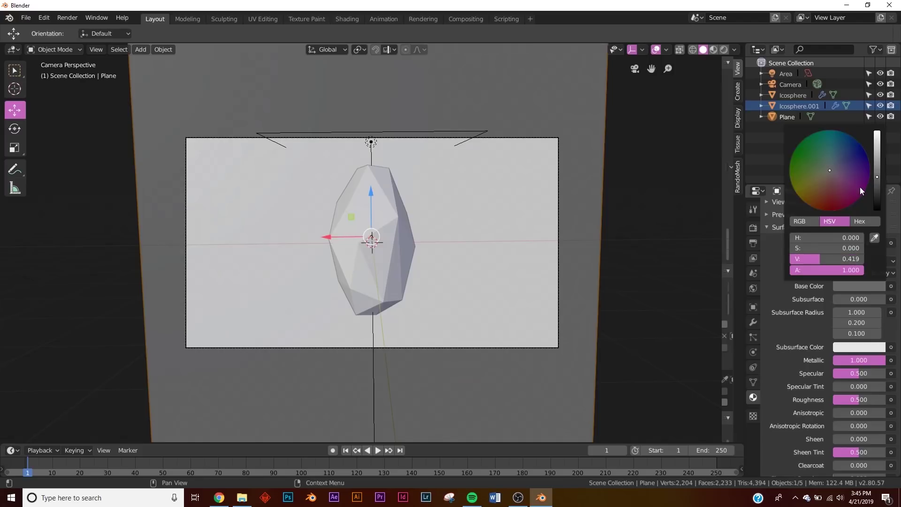
pyautogui.press('z')
pyautogui.click(412, 227)
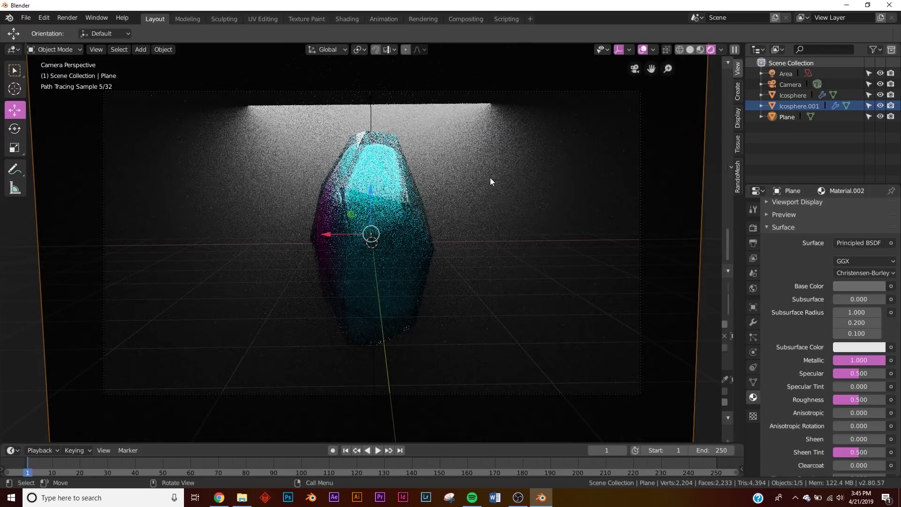
# Switch to solid shading, orbit around the crystal, and return to the camera view.
pyautogui.press('z')
pyautogui.click(520, 198)
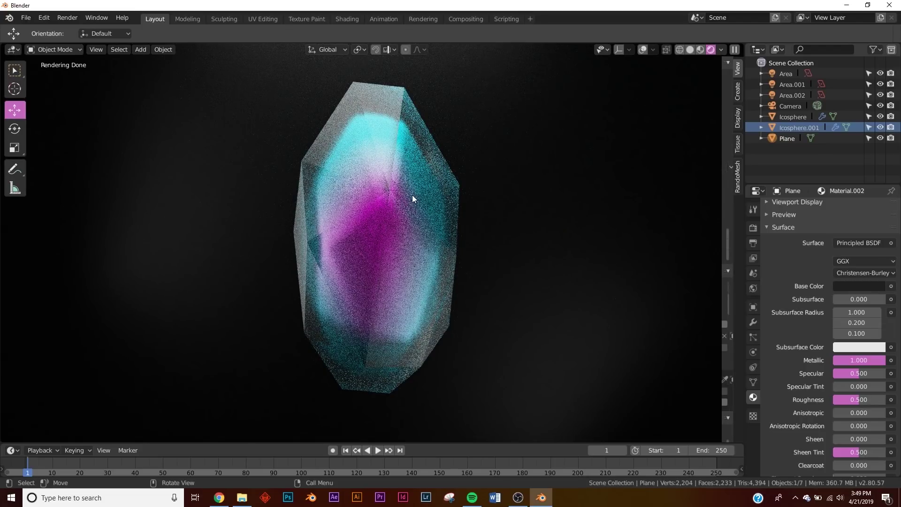
pyautogui.moveTo(378, 258)
pyautogui.mouseDown(button='middle')
pyautogui.moveTo(442, 261)
pyautogui.moveTo(419, 253)
pyautogui.mouseUp(button='middle')
pyautogui.press('KP_0')
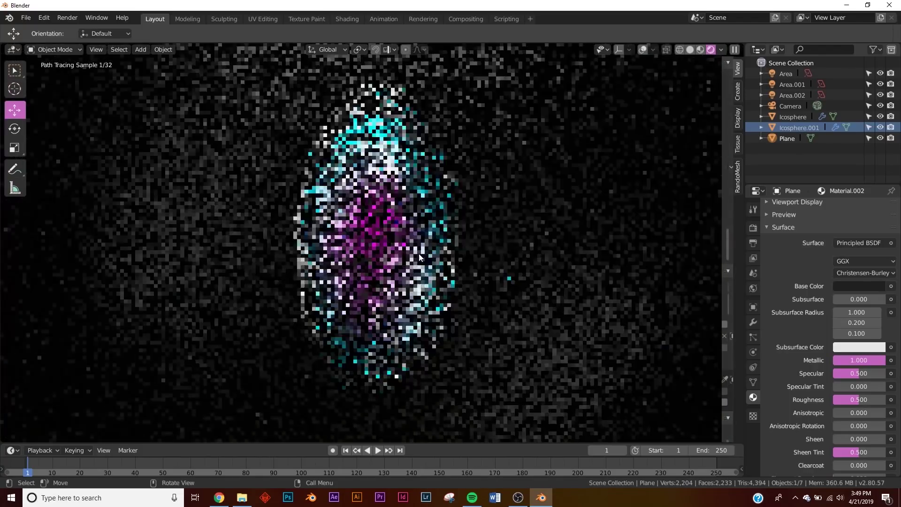
# Drag the outer Icosphere's Decimate modifier ratio down to 0.4265, leaving 34 faces.
pyautogui.press('z')
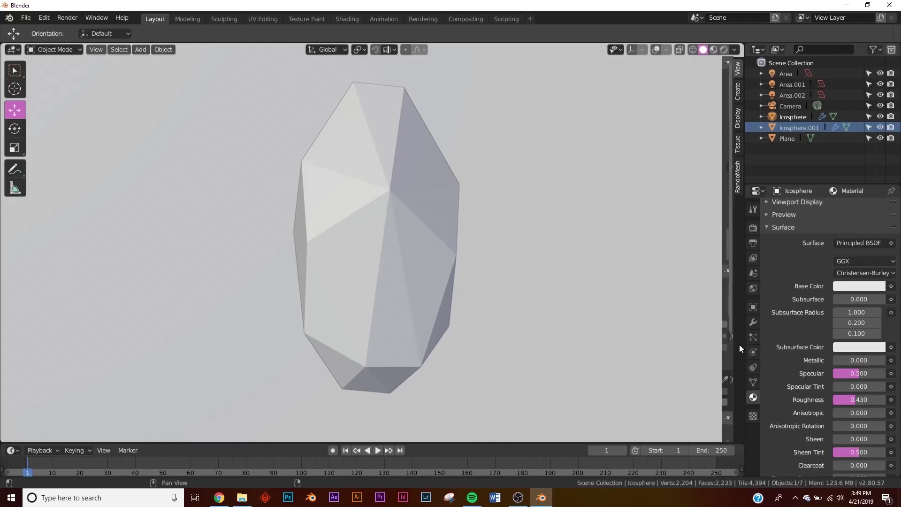
pyautogui.click(753, 322)
pyautogui.moveTo(816, 264); pyautogui.dragTo(798, 266)
pyautogui.scroll(-3, 594, 288)
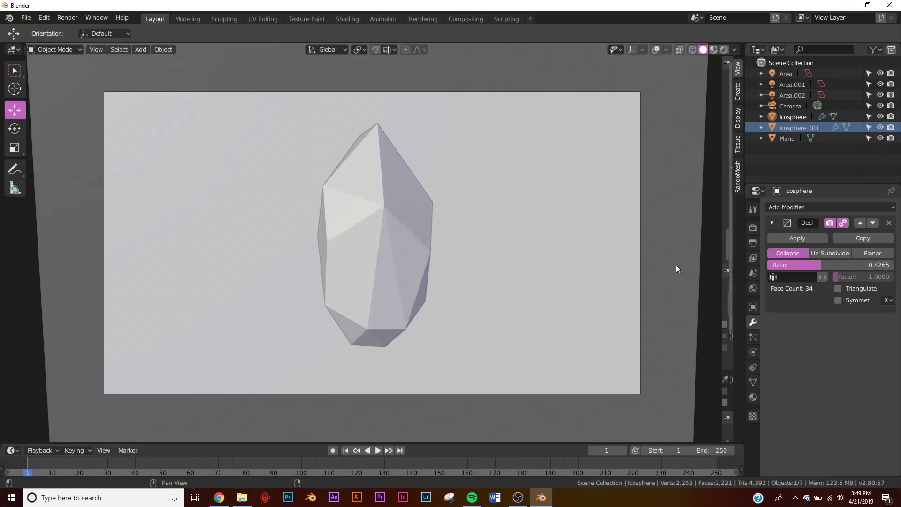
pyautogui.scroll(1, 525, 281)
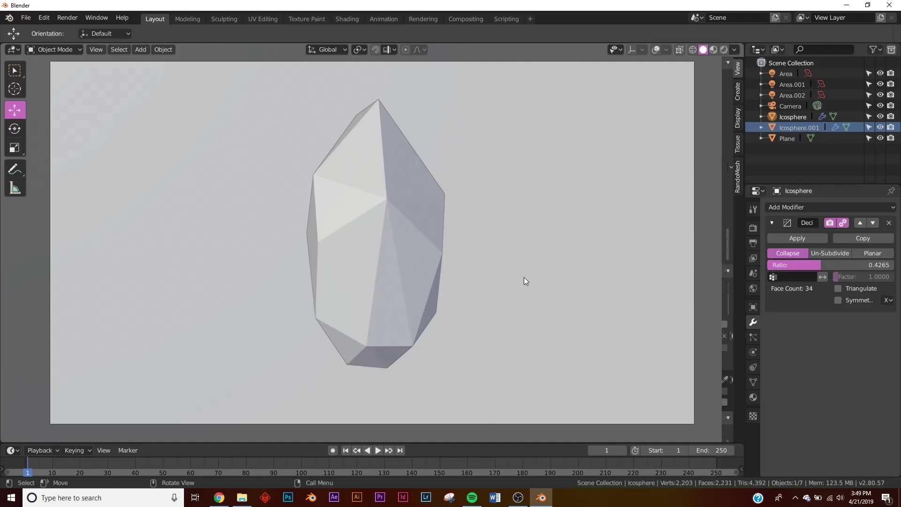